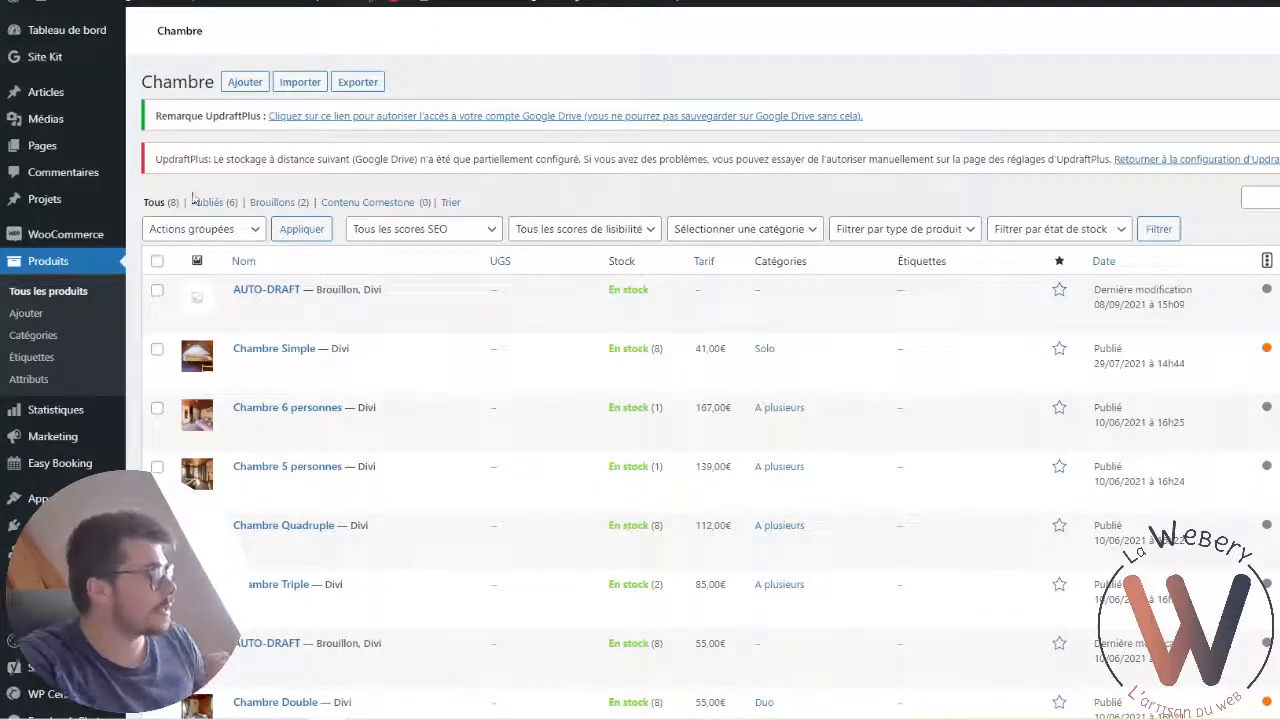
Start adding a new product and go to the product data section of its form
mouse_move(137, 222)
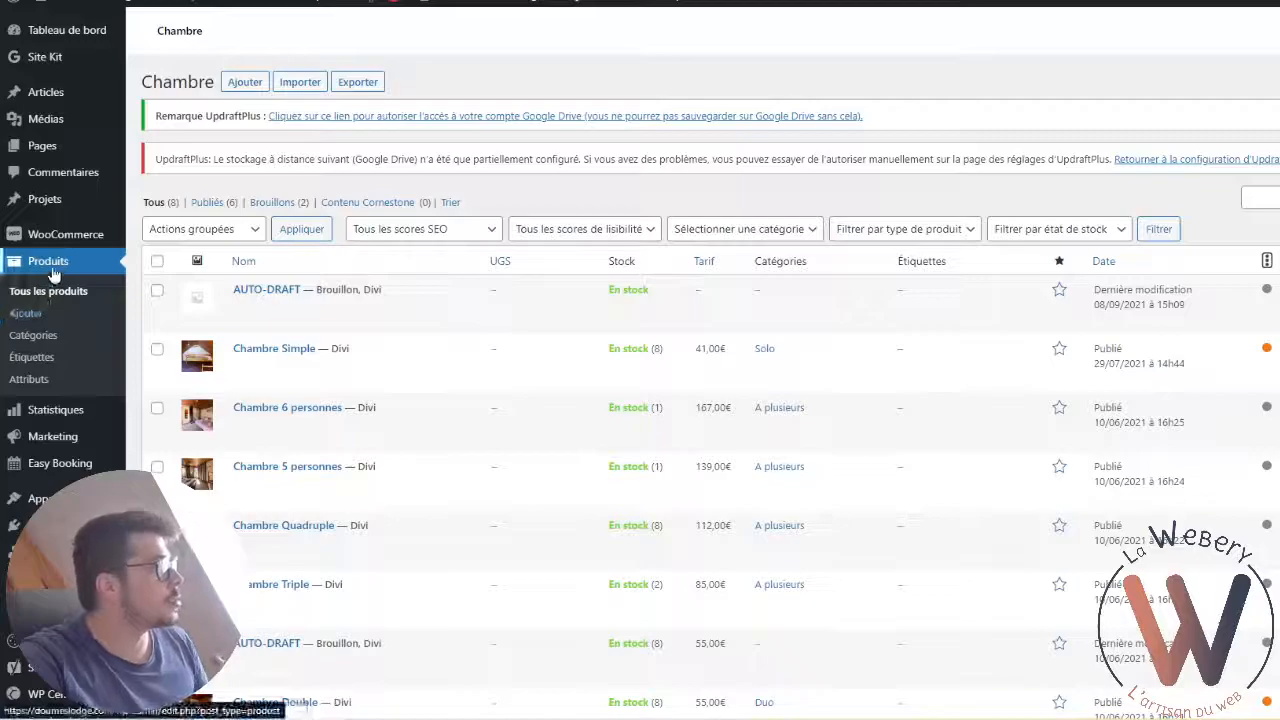
left_click(247, 90)
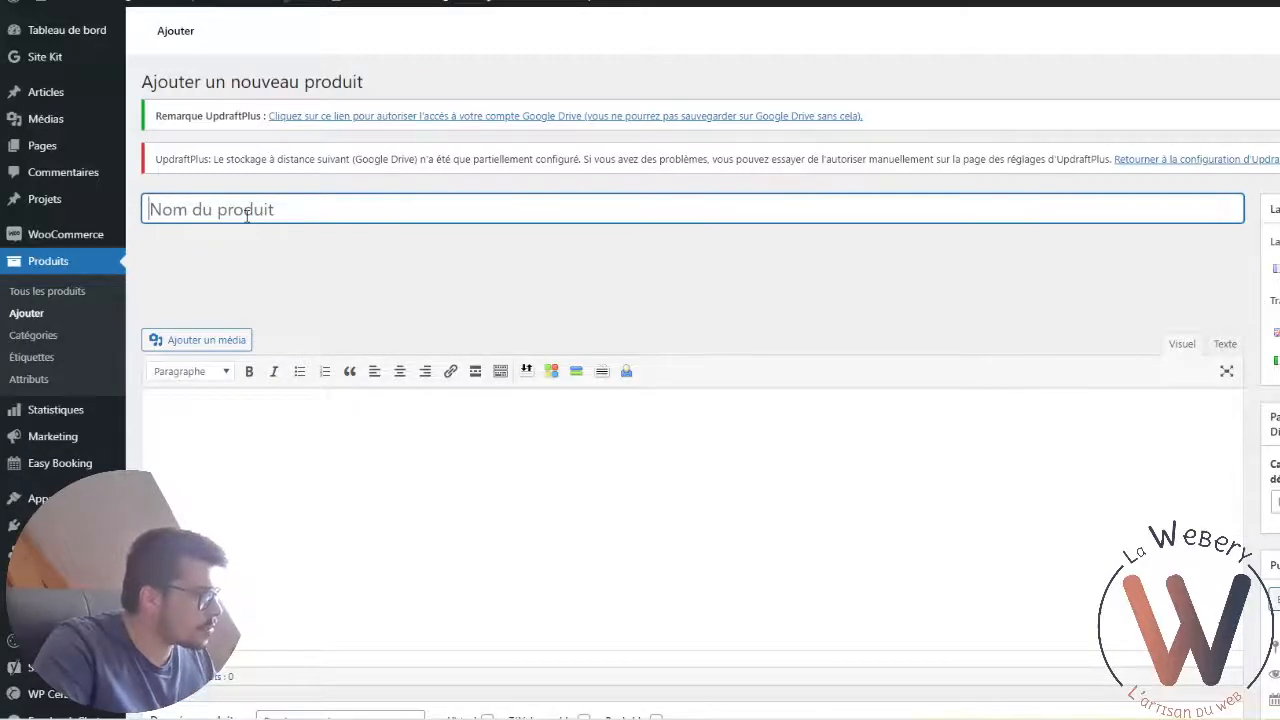
scroll(371, 208, "down", 1)
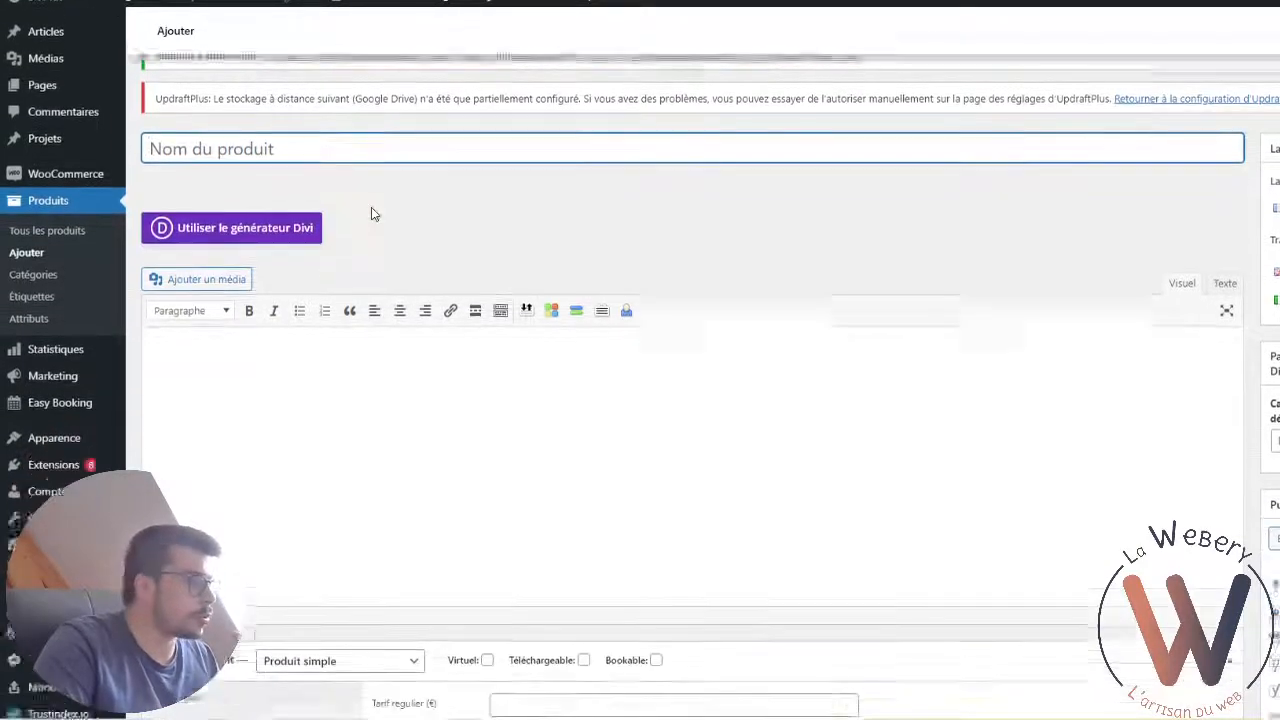
scroll(533, 125, "down", 1)
scroll(965, 157, "down", 2)
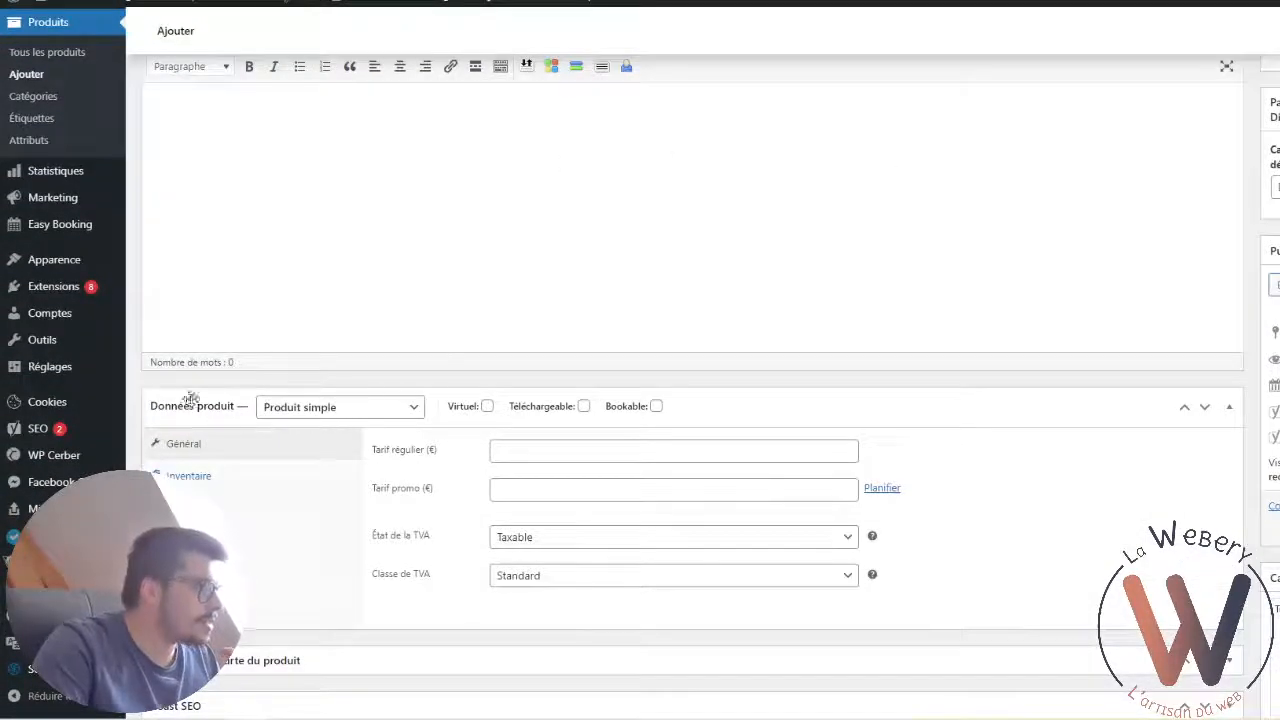
scroll(720, 523, "up", 3)
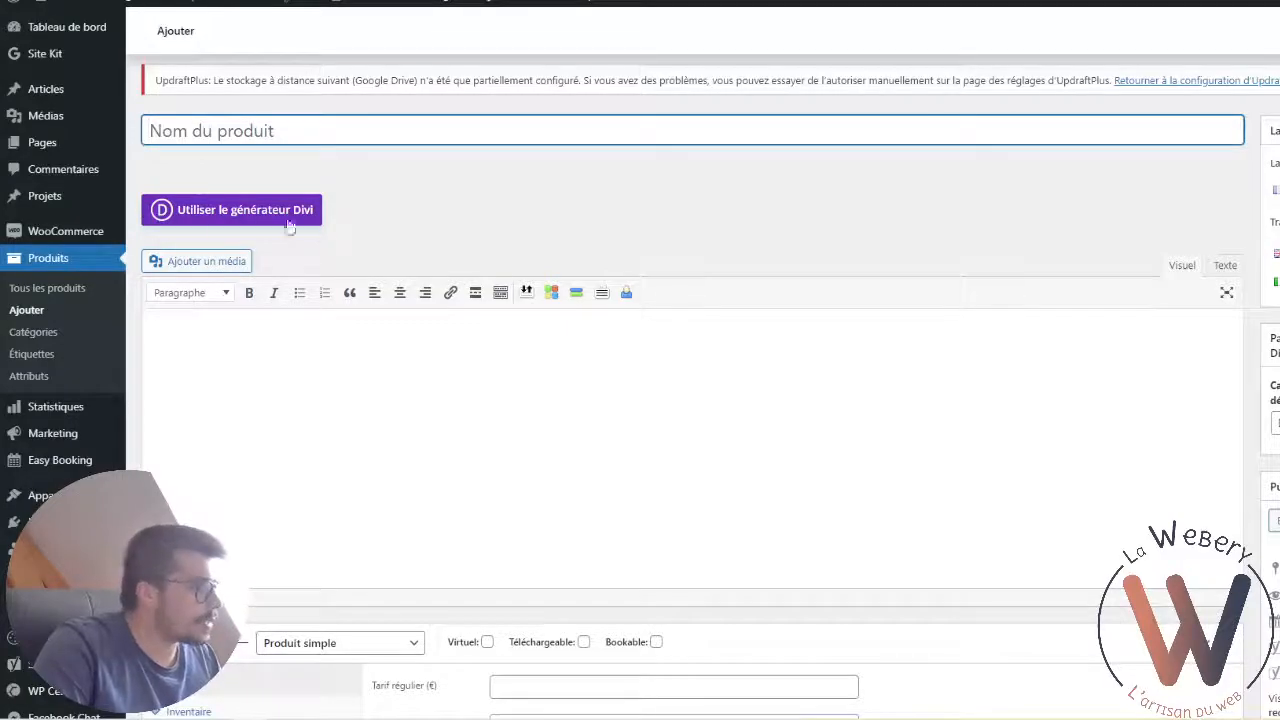
scroll(427, 308, "down", 1)
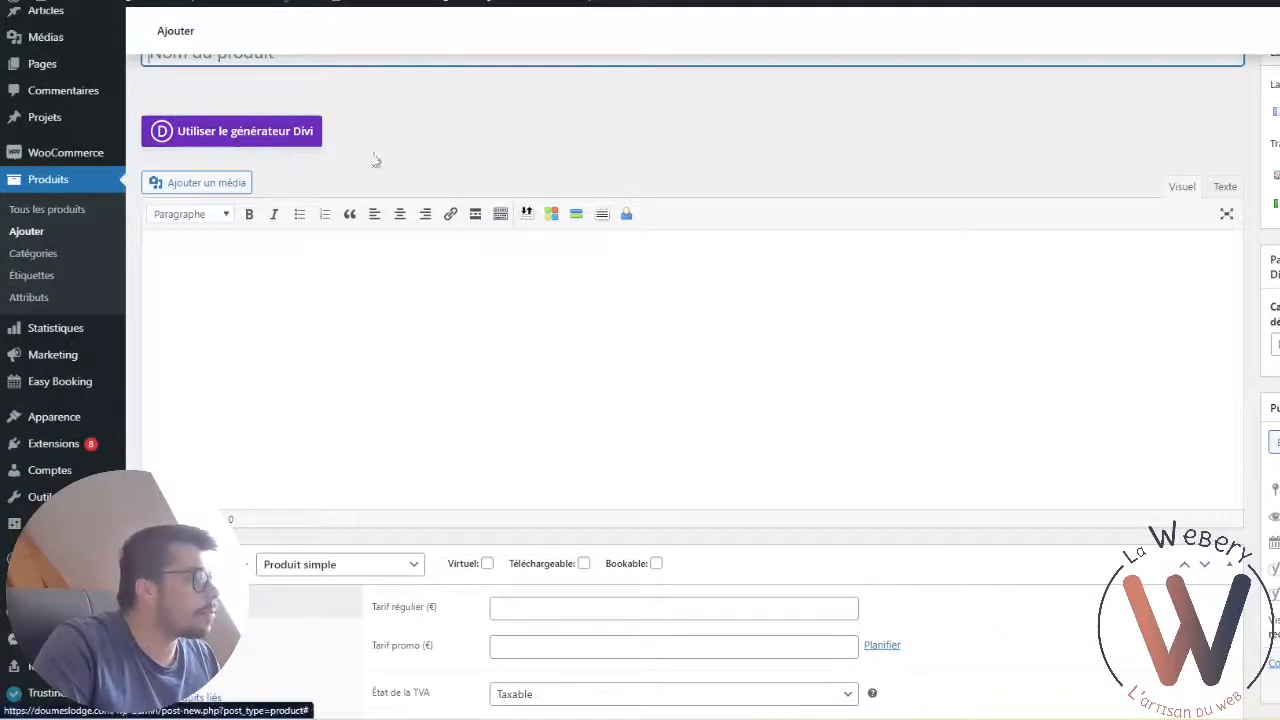
scroll(546, 397, "down", 2)
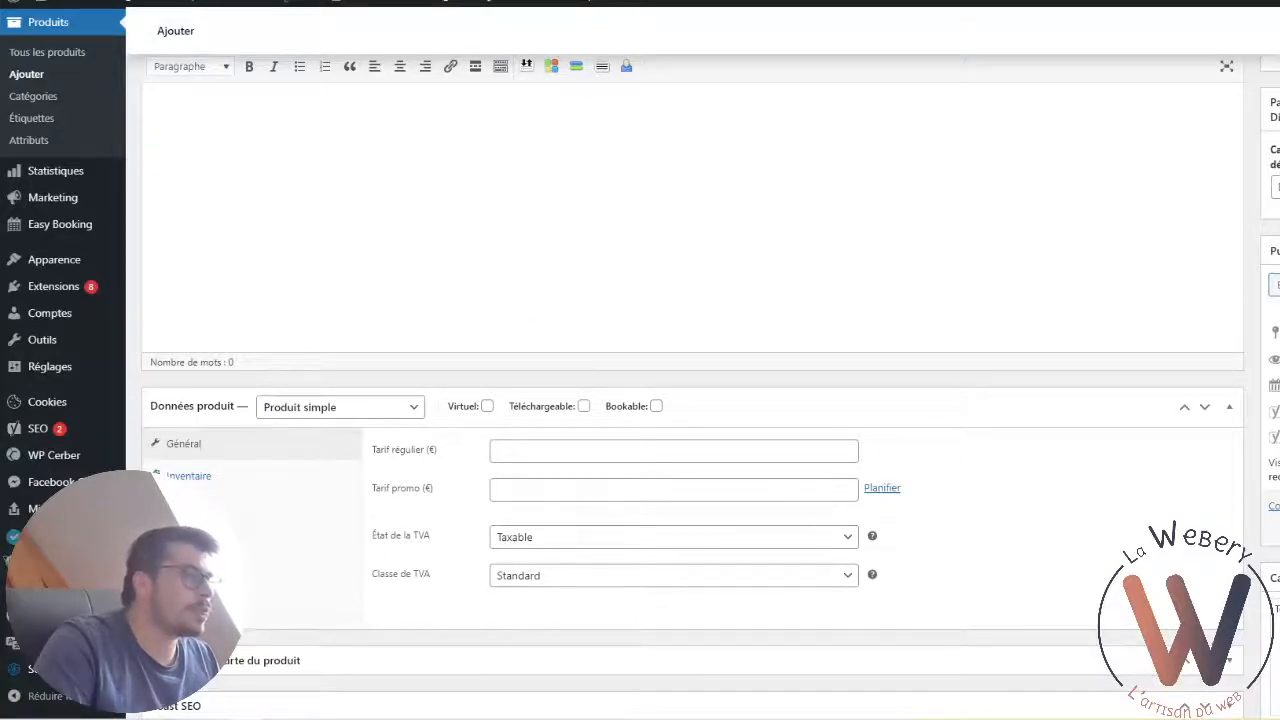
scroll(343, 417, "down", 2)
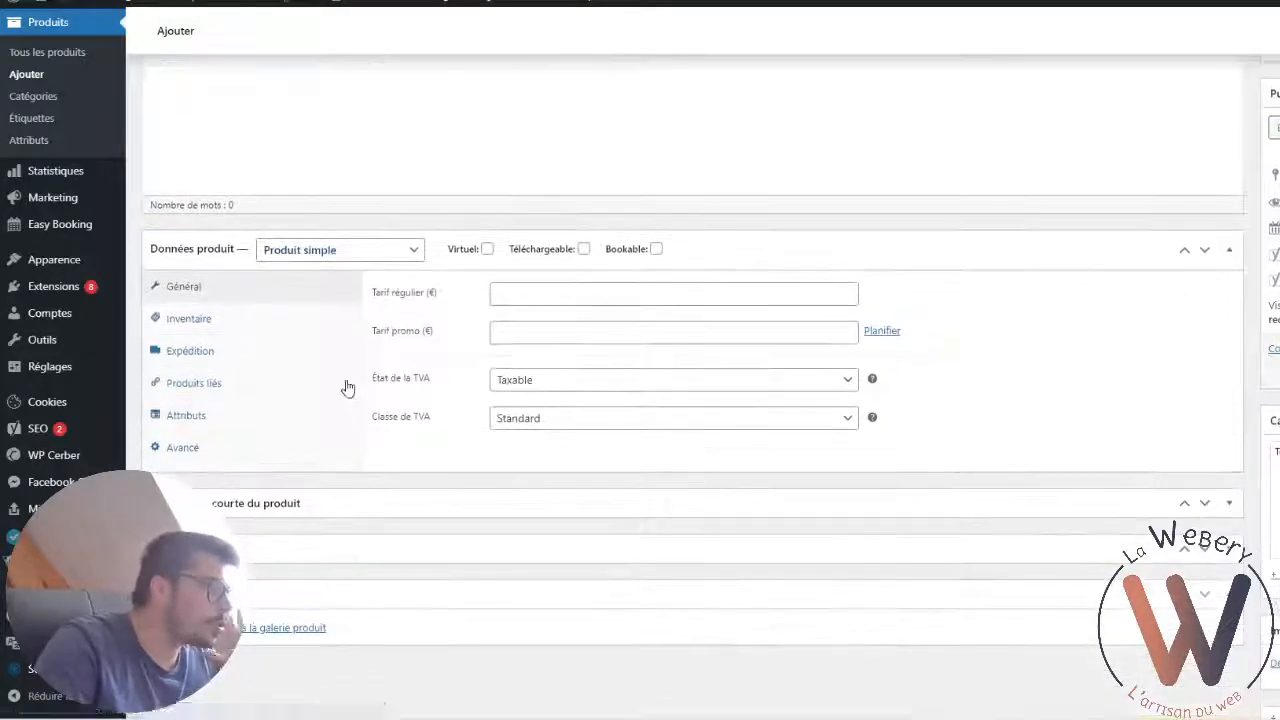
Examine the available product types, keeping Produit simple selected
left_click(335, 252)
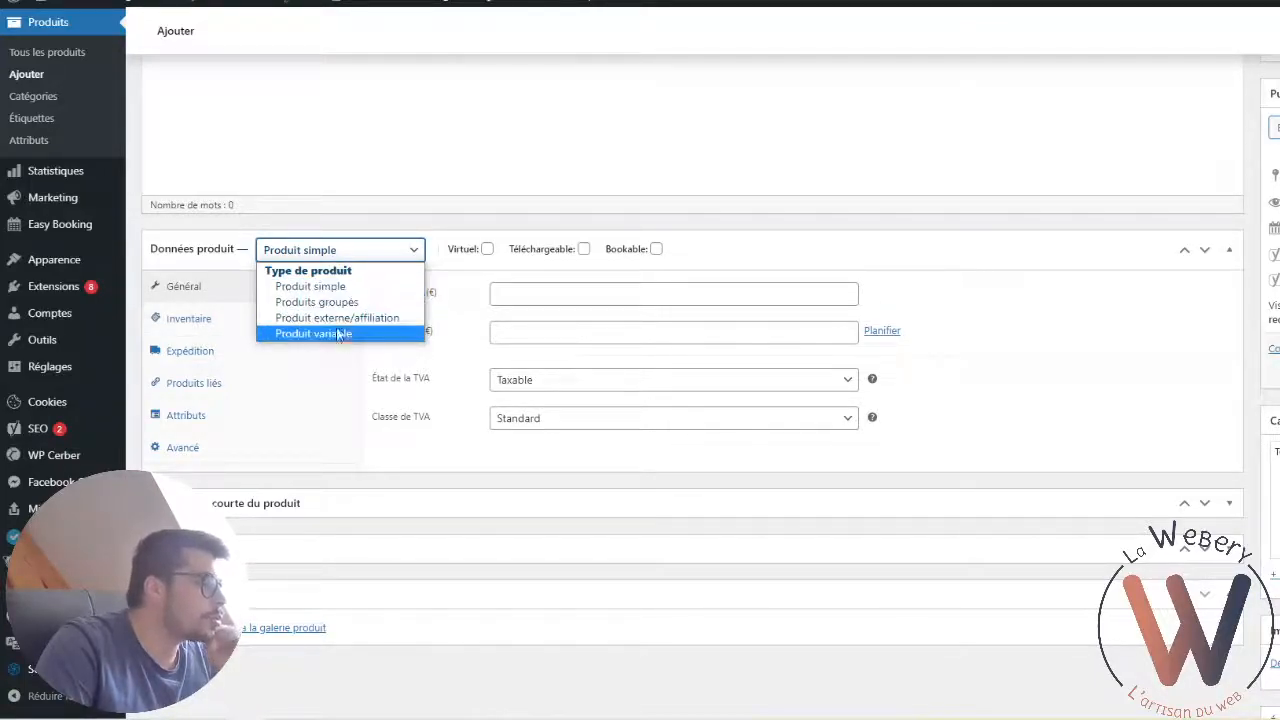
left_click(313, 287)
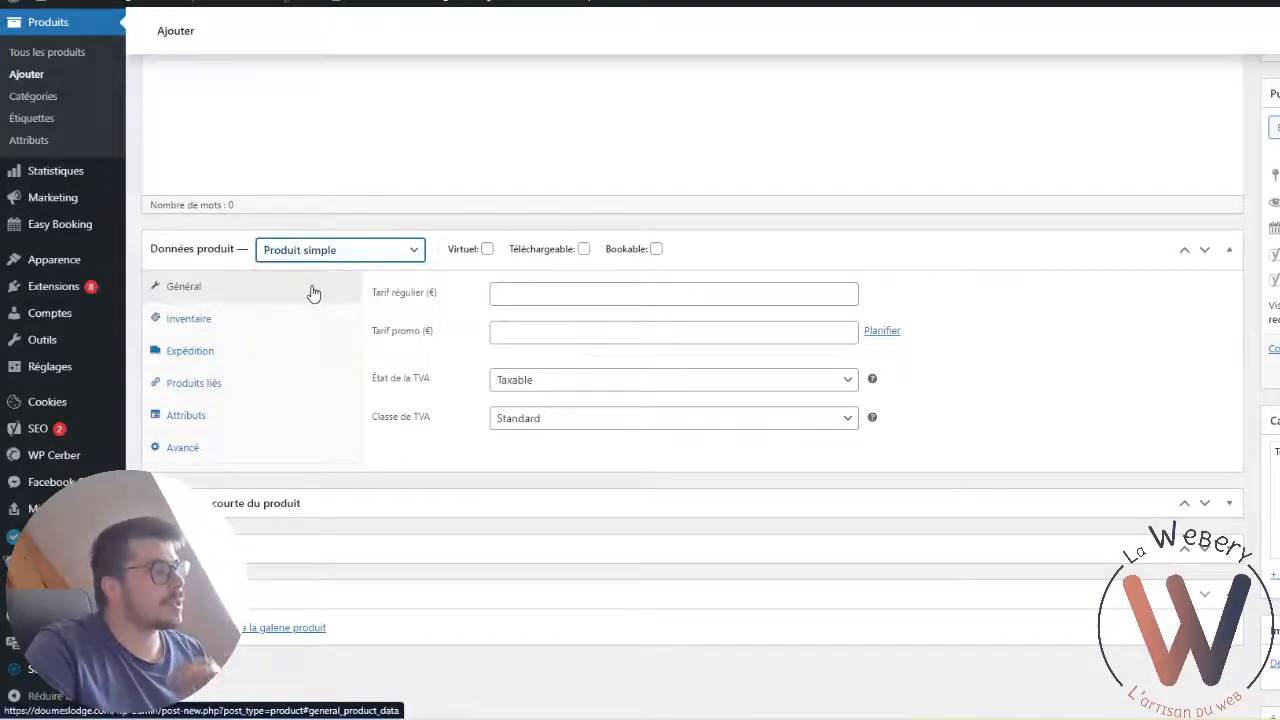
left_click(325, 259)
left_click(333, 254)
left_click(333, 254)
left_click(1229, 250)
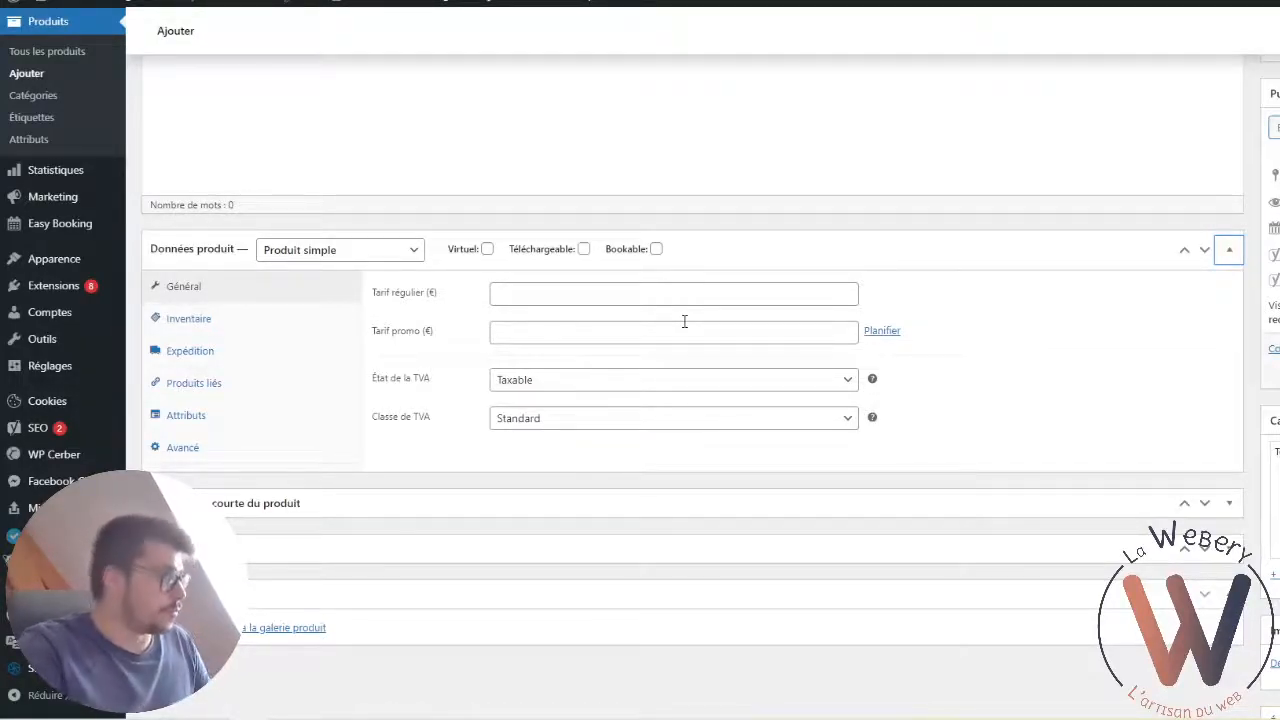
Try the Produit variable type and return the product to Produit simple
left_click(352, 254)
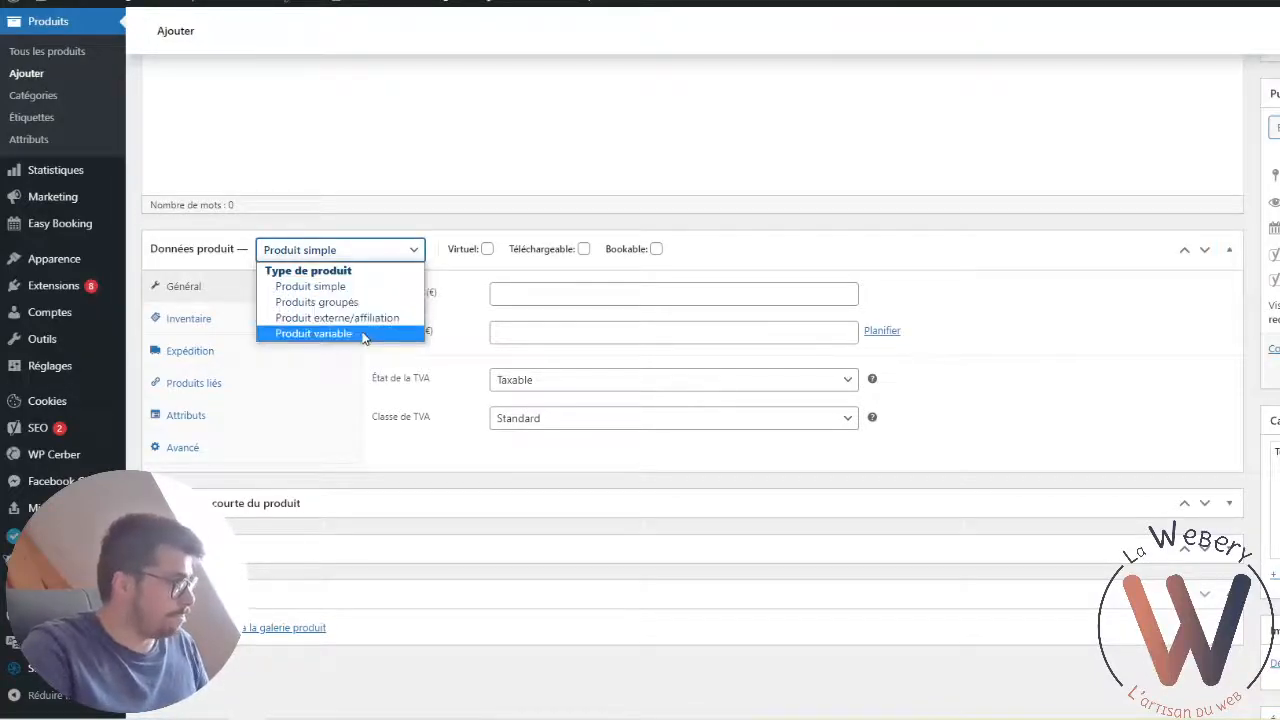
left_click(405, 332)
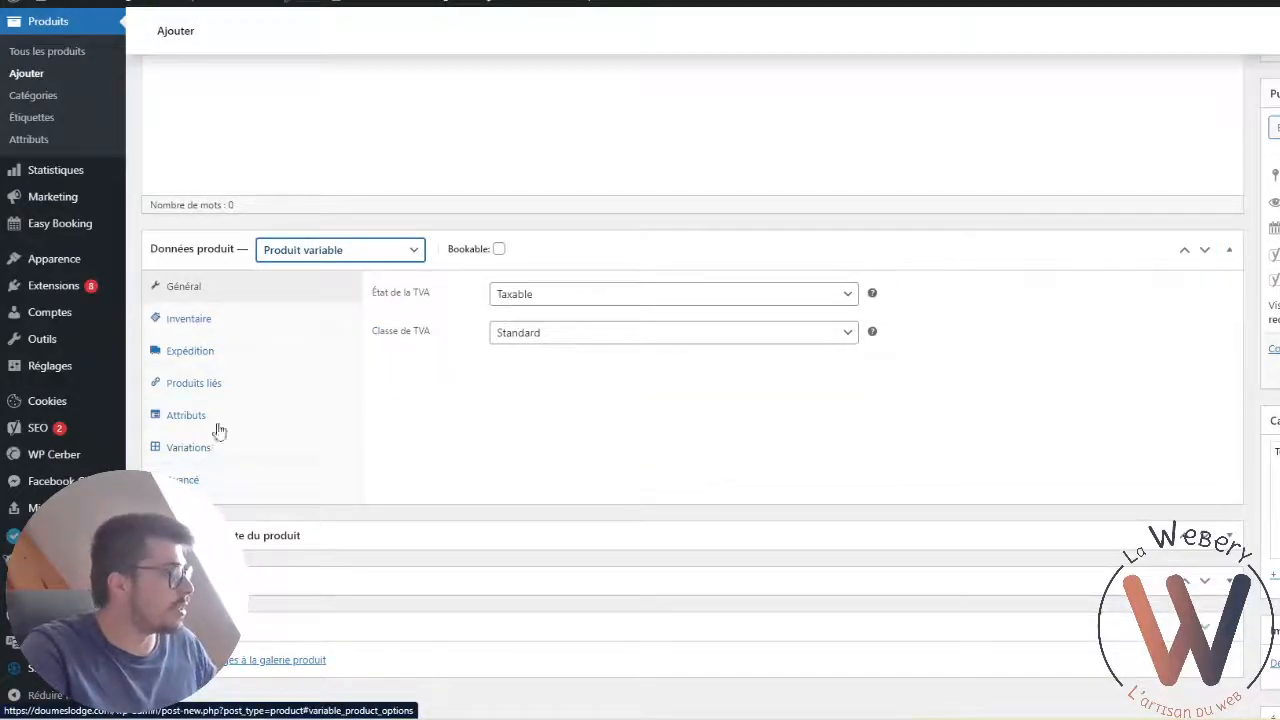
left_click(406, 250)
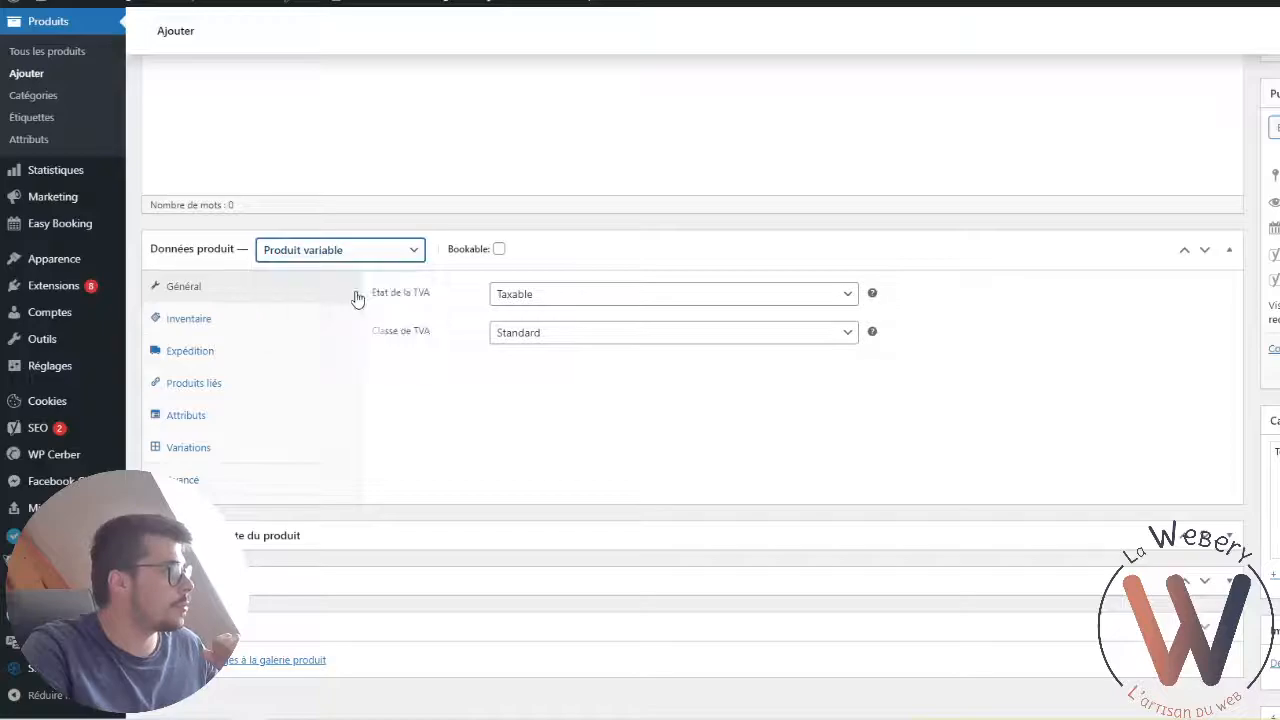
left_click(362, 284)
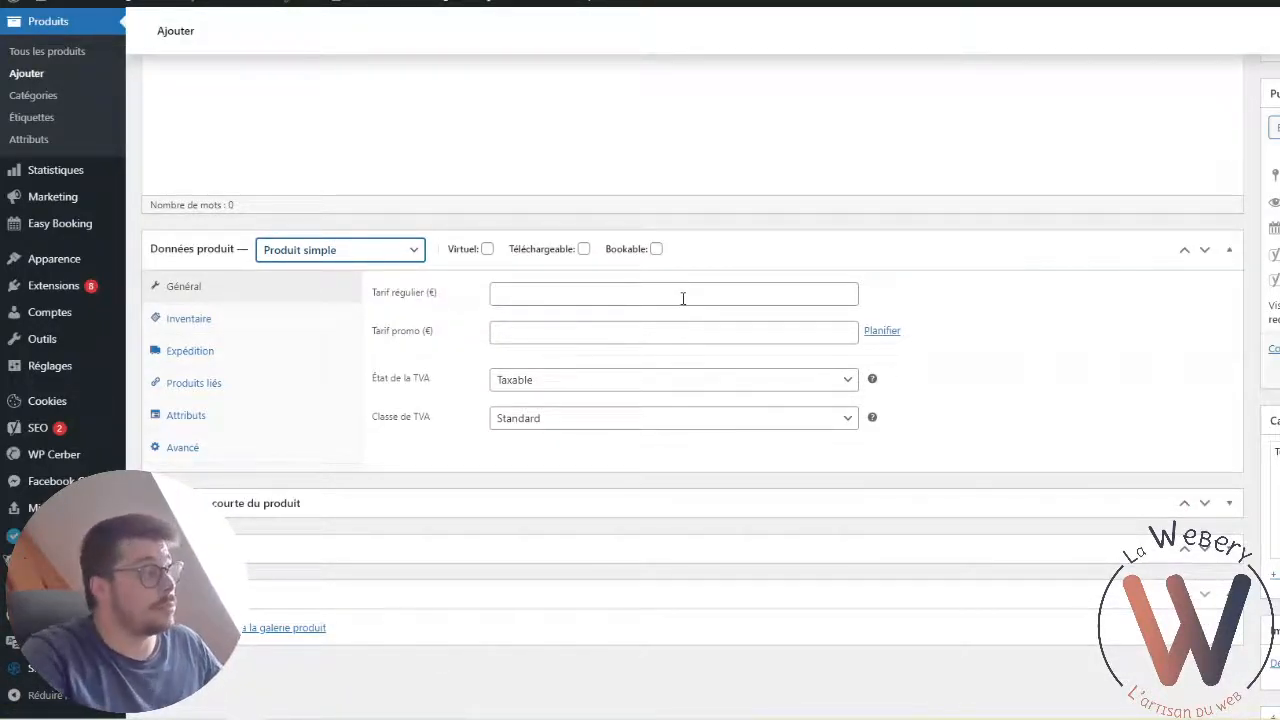
Make the product bookable and look at the booking settings this adds to its data
left_click(656, 249)
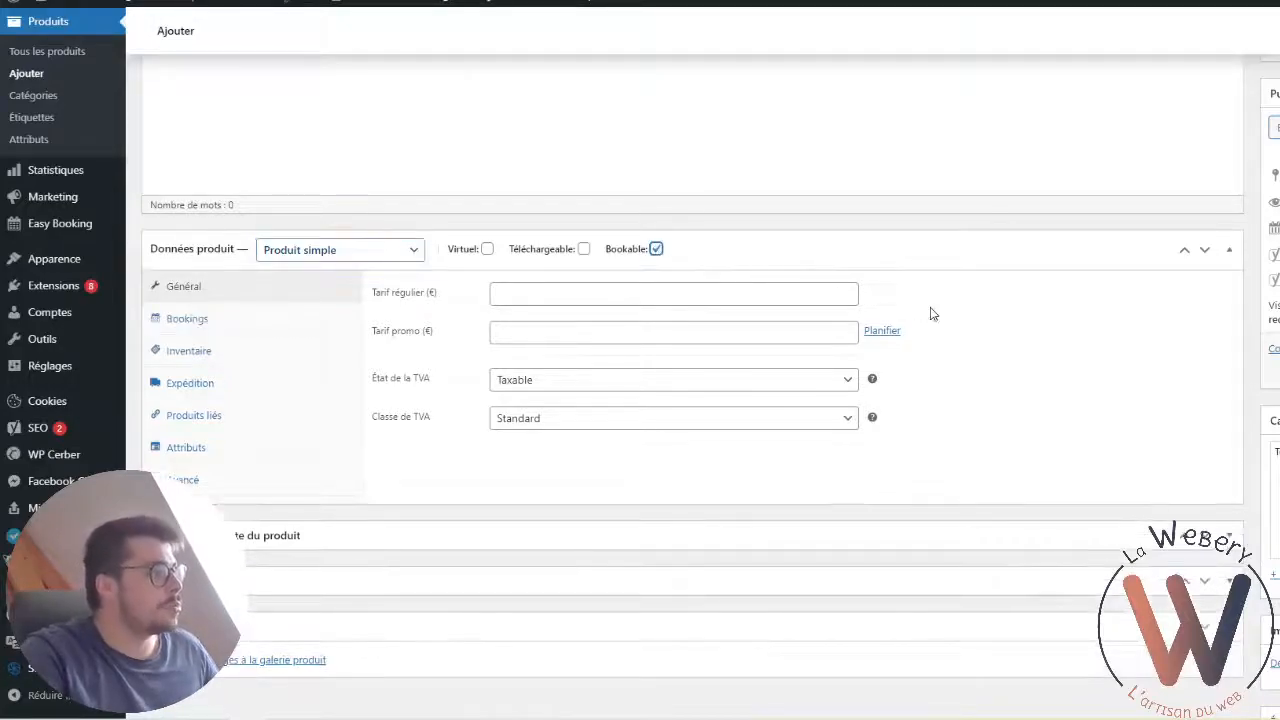
left_click(208, 319)
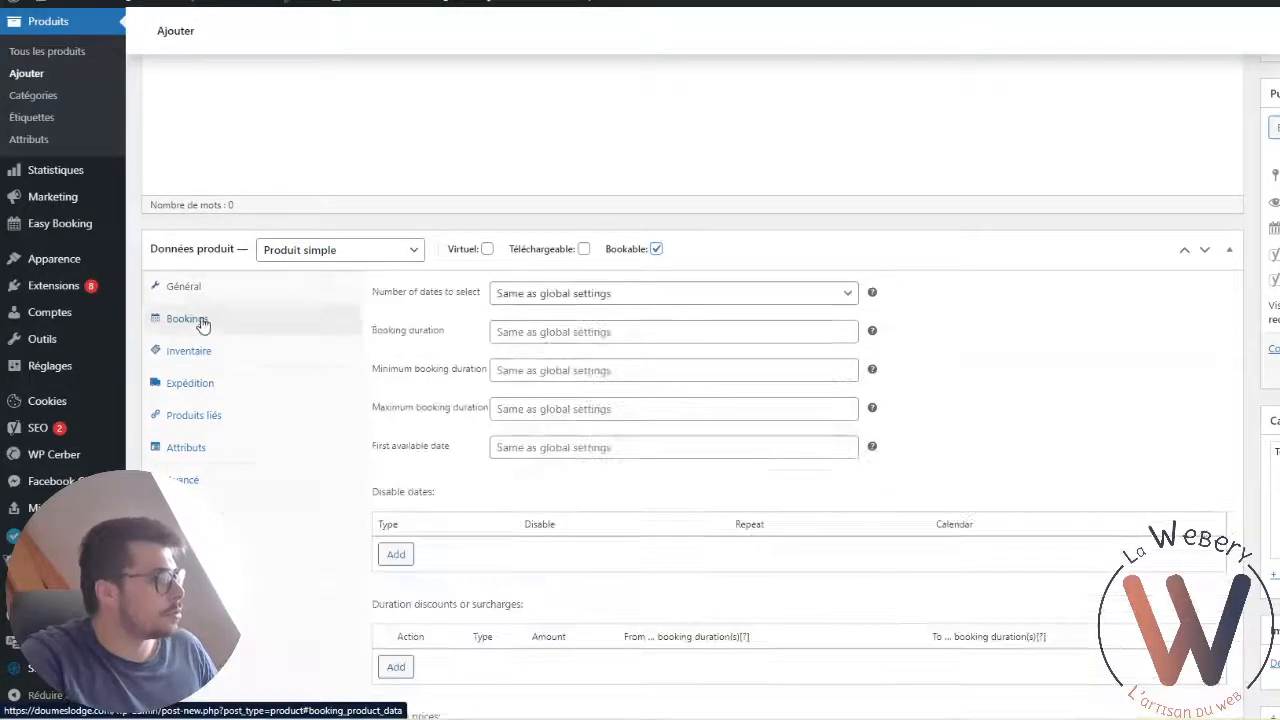
left_click(211, 297)
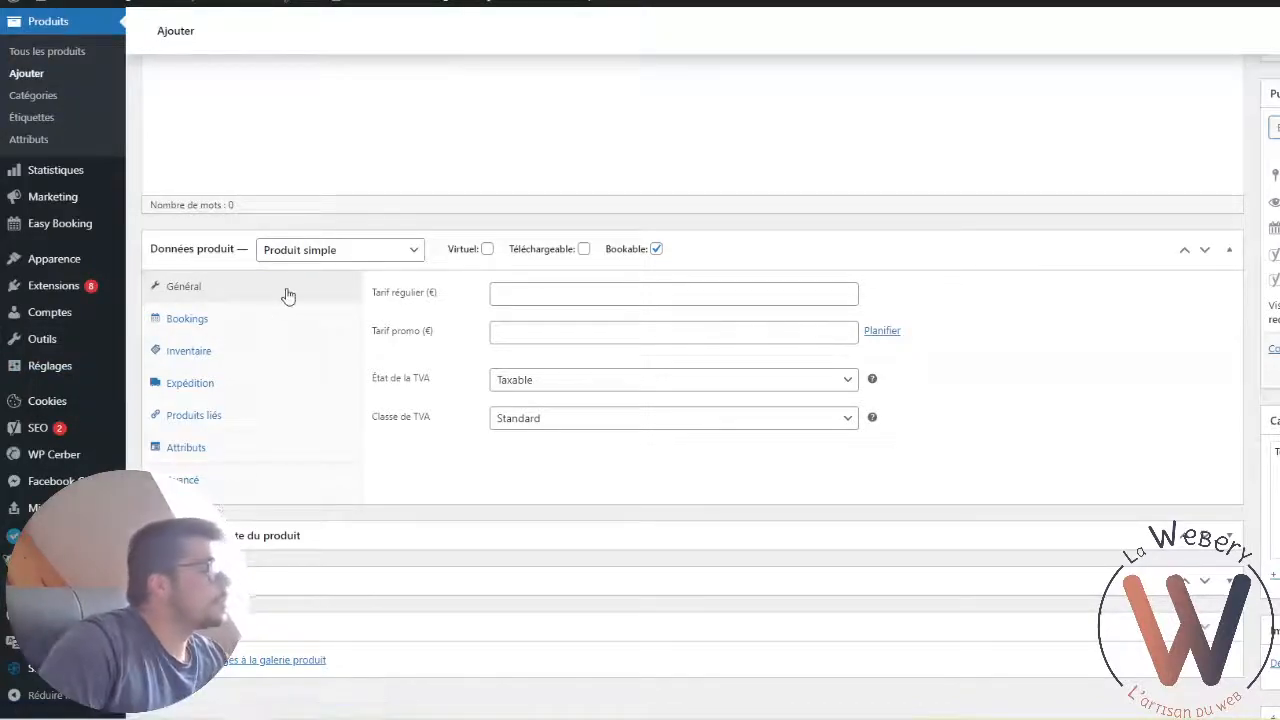
Set the product's regular price to 100 € in its general data
left_click(507, 291)
left_click(825, 458)
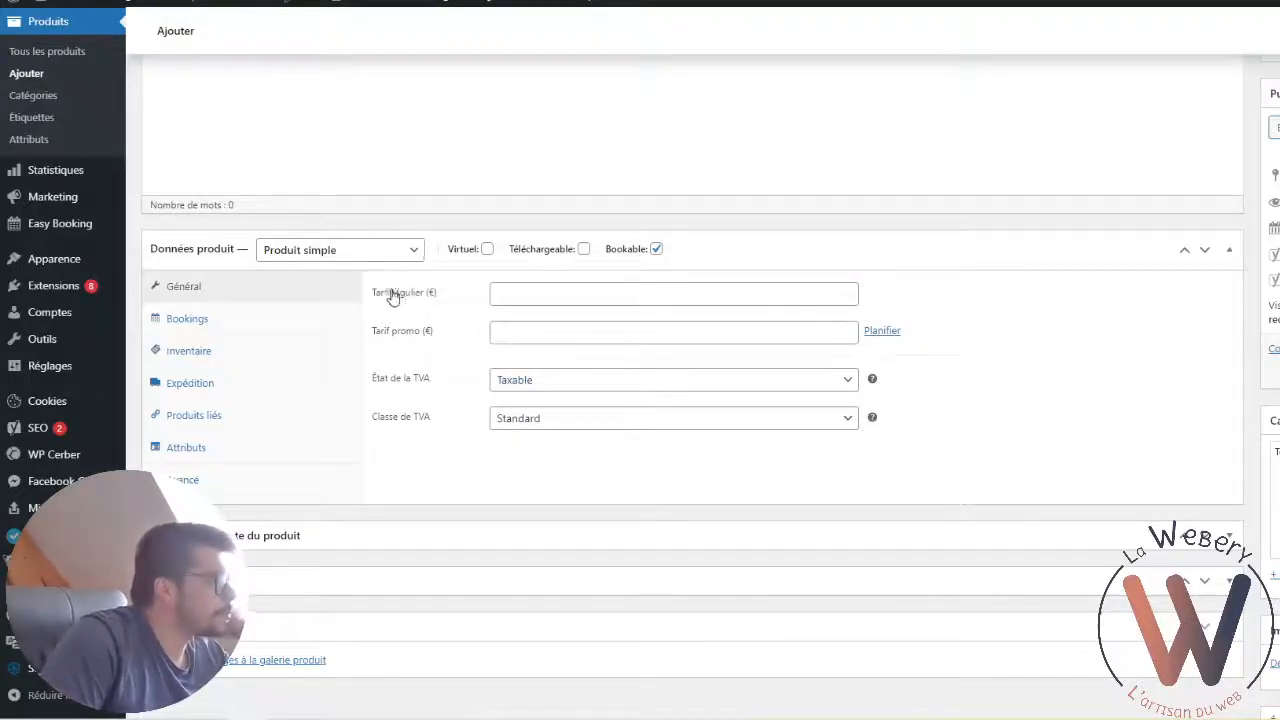
left_click(504, 290)
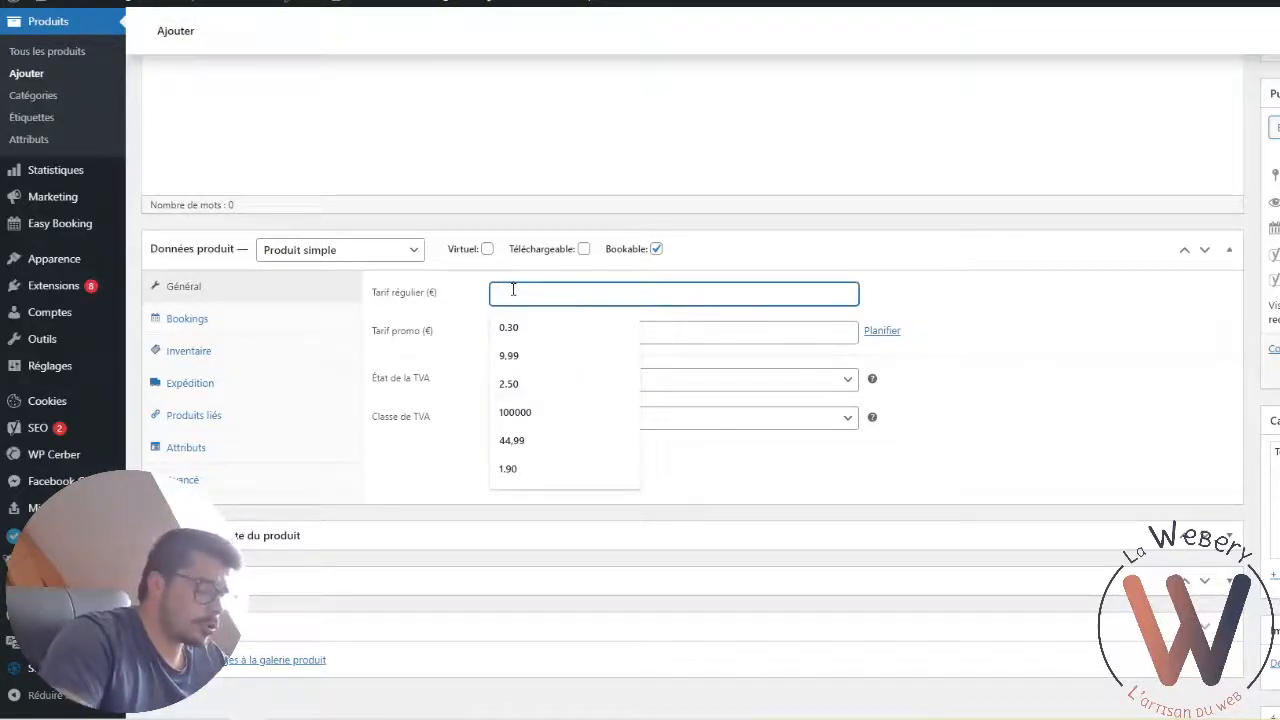
type("100")
left_click(627, 476)
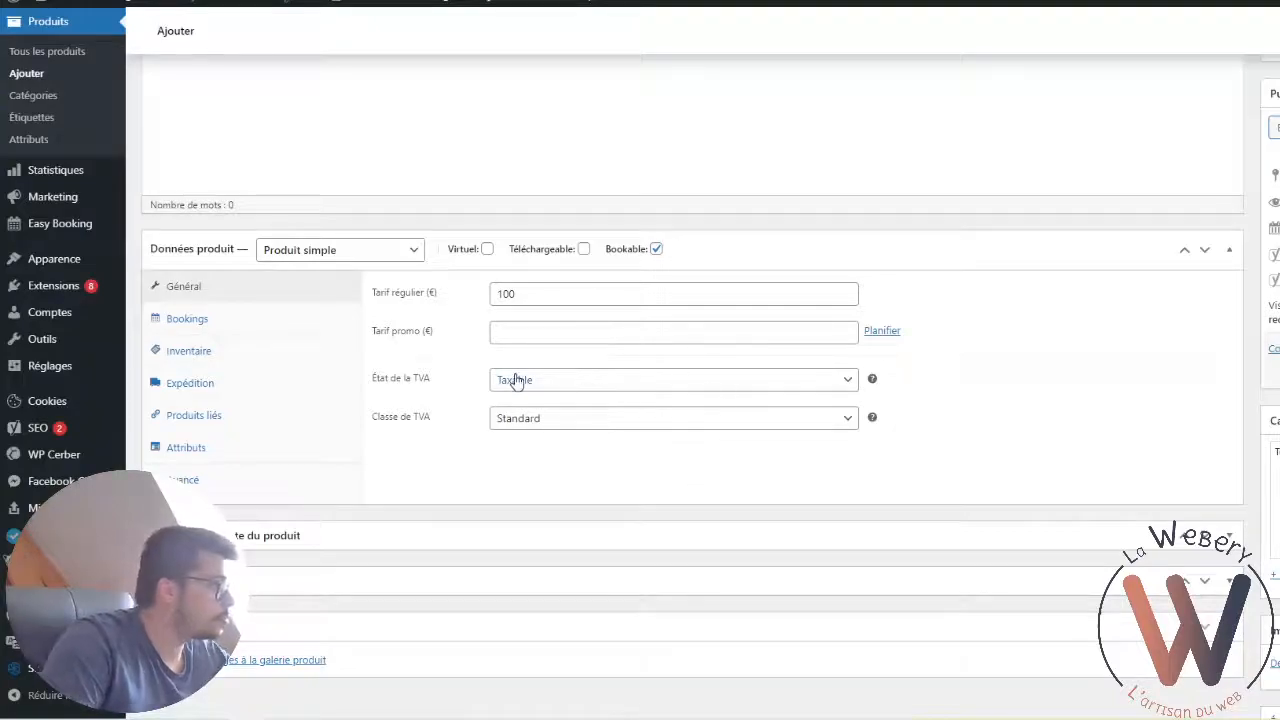
Look at the promotional price and its start date calendar, and cancel the promotion scheduling
left_click(538, 333)
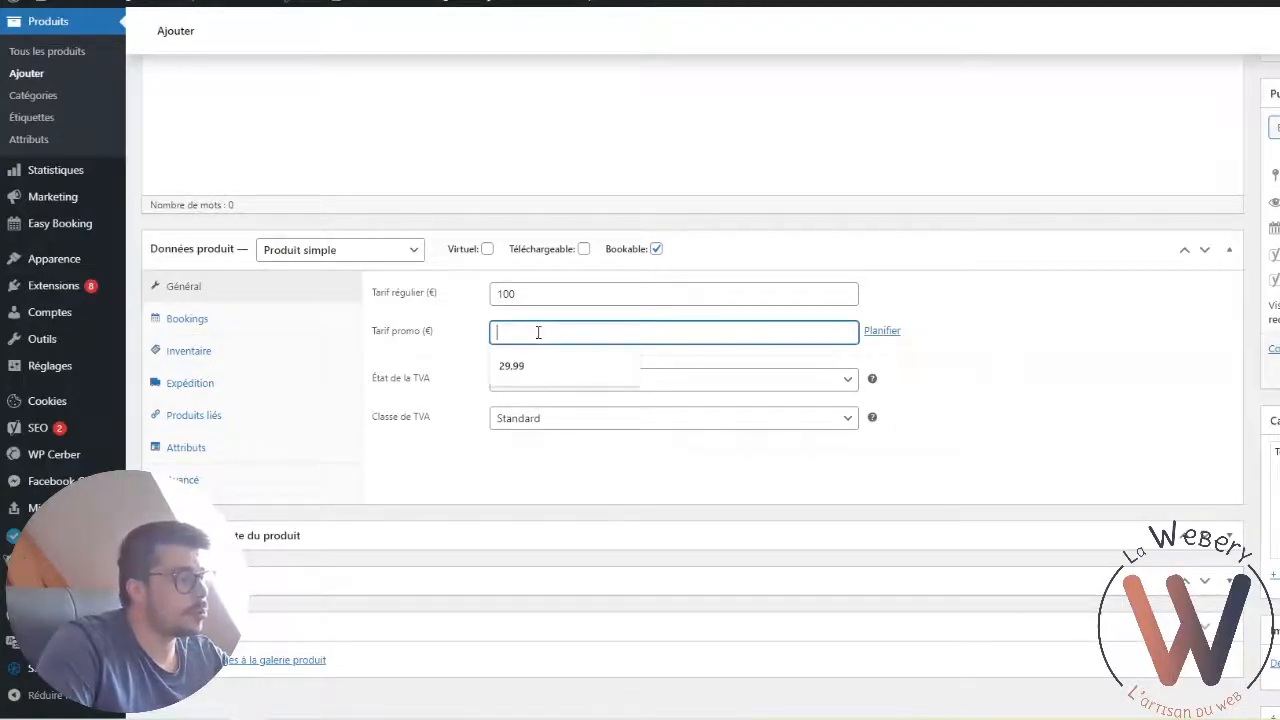
left_click(634, 503)
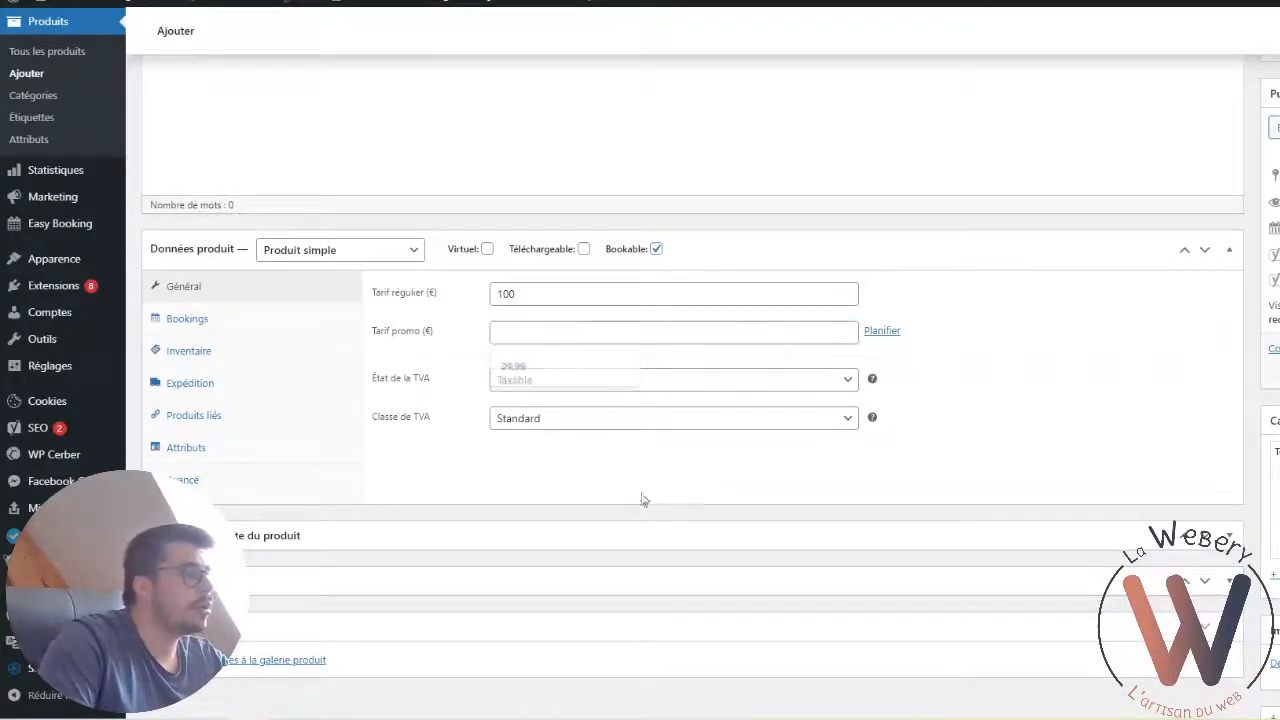
left_click(880, 333)
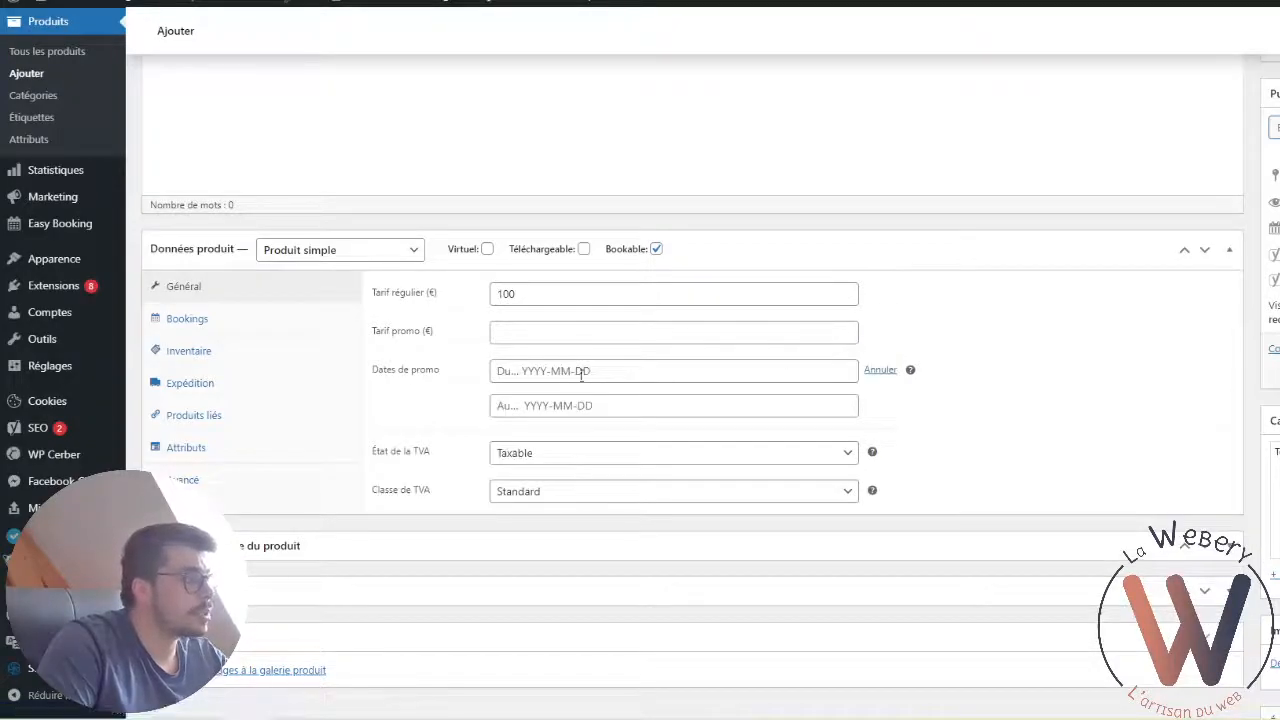
left_click(501, 377)
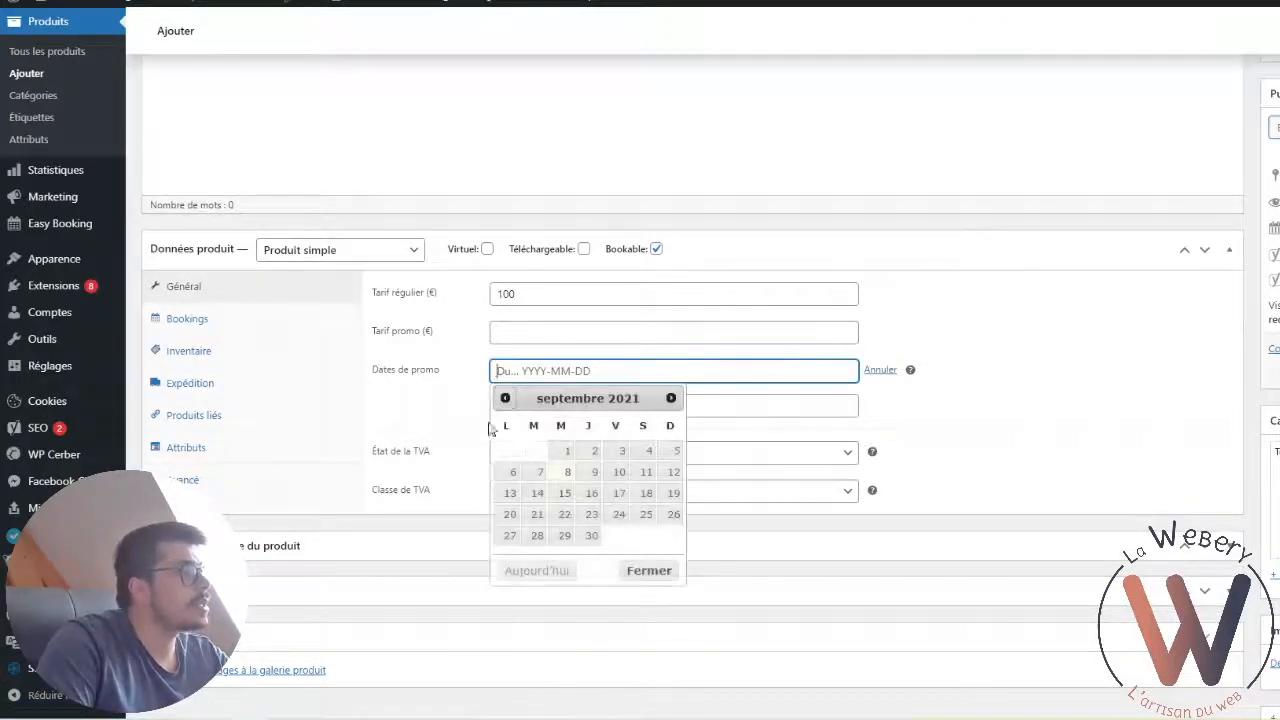
left_click(880, 371)
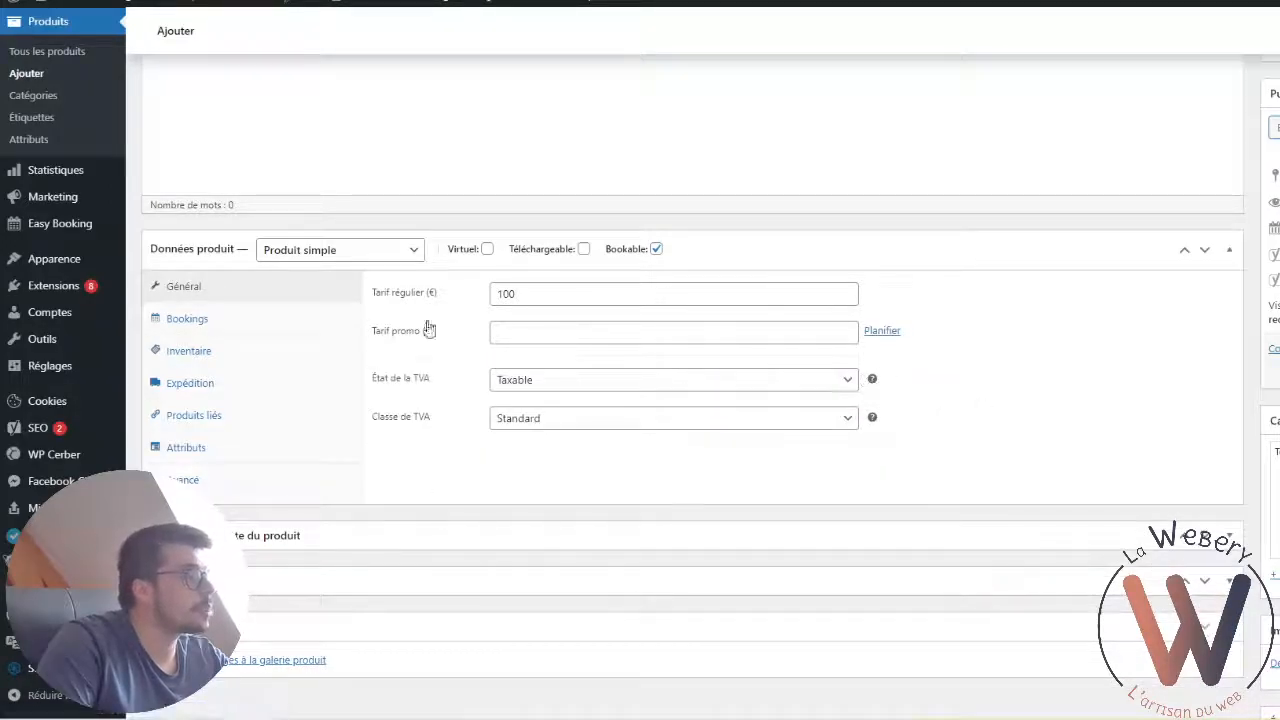
Examine the product's options for the number of dates to select alongside the global Easy Booking settings
left_click(189, 322)
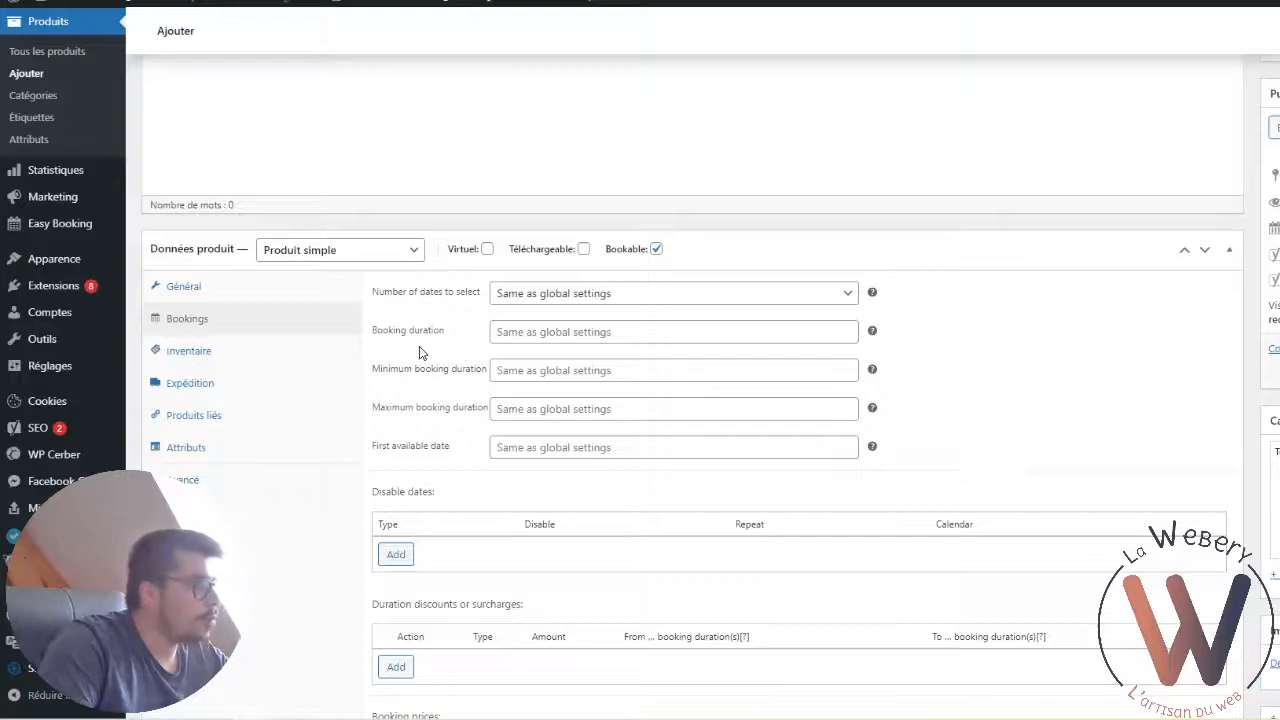
scroll(478, 336, "down", 1)
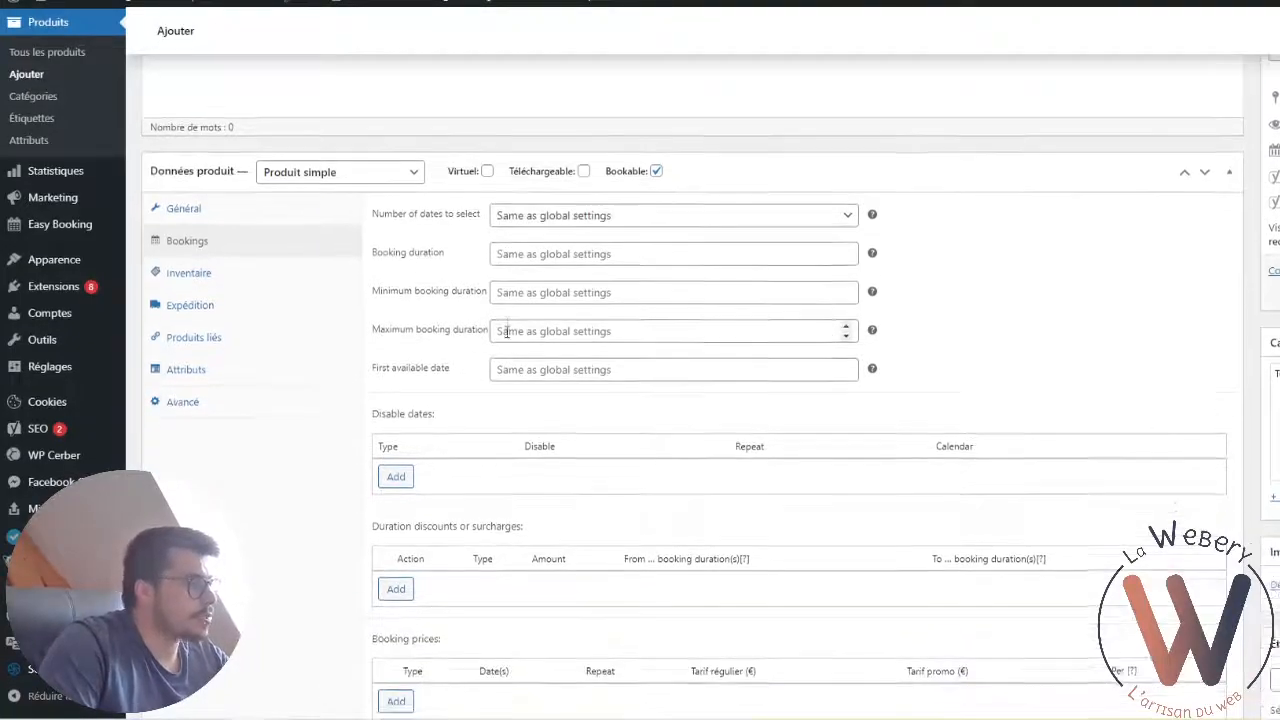
left_click(531, 217)
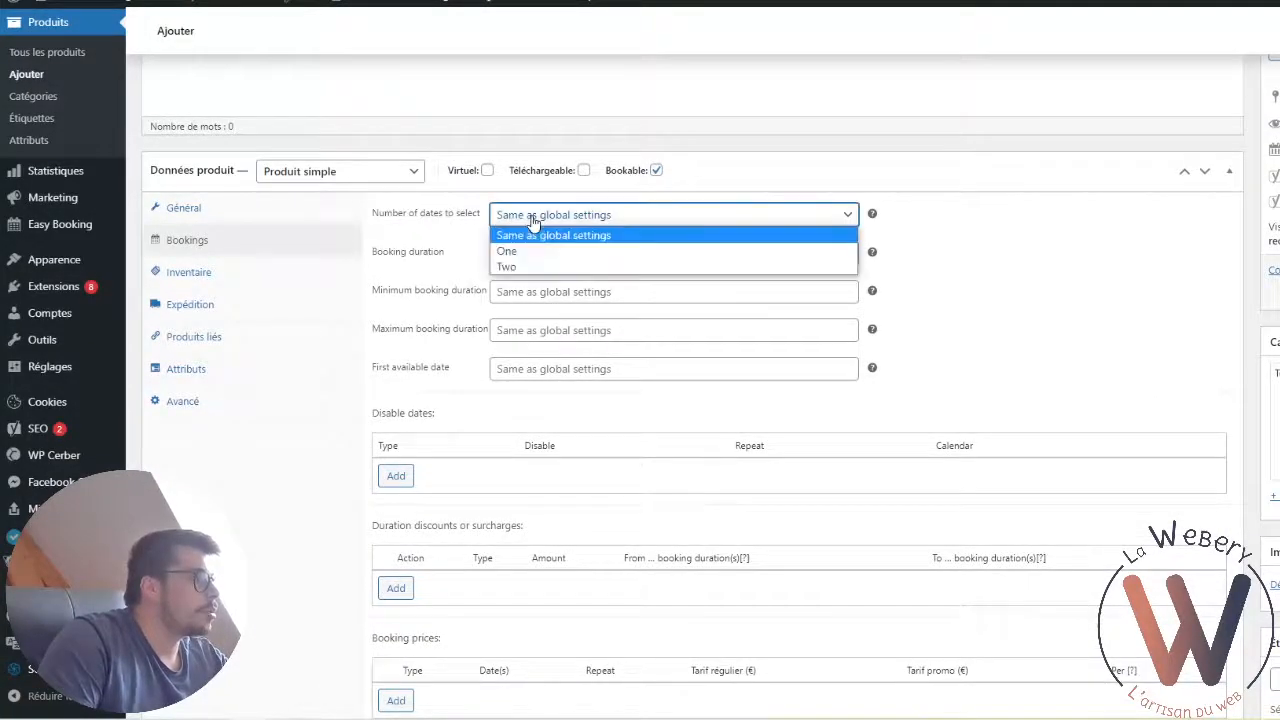
left_click(540, 234)
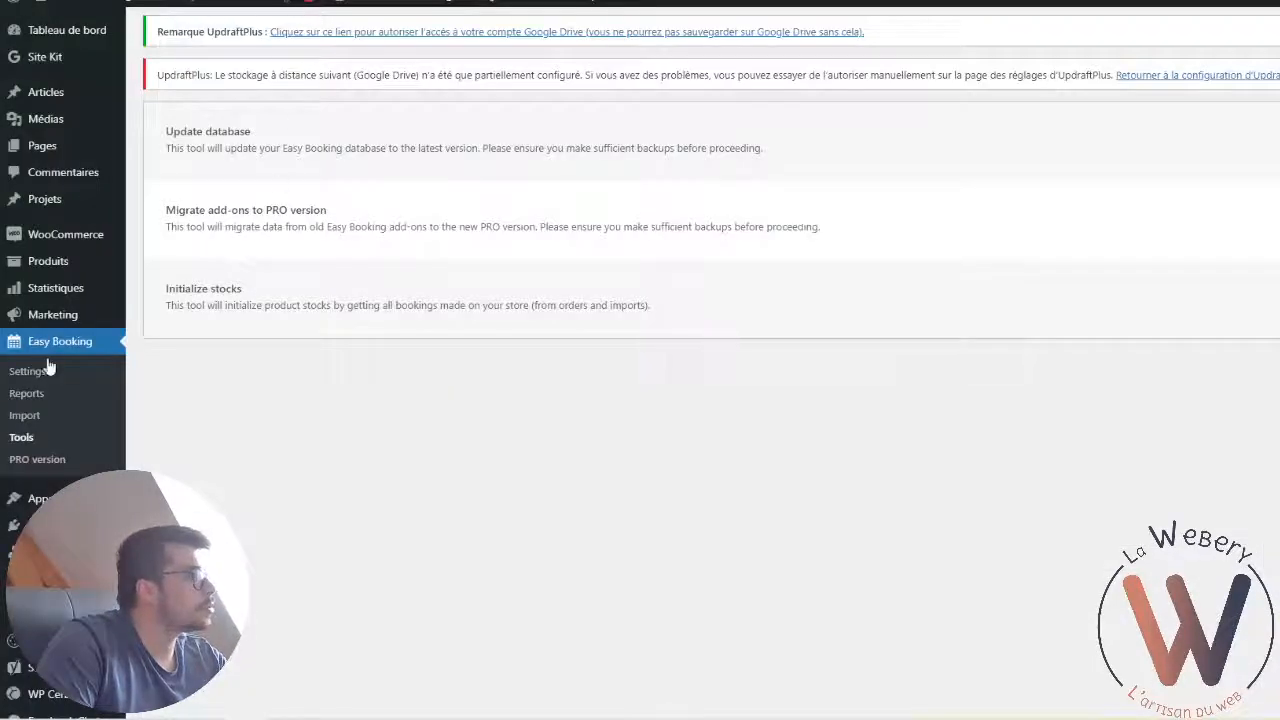
left_click(30, 378)
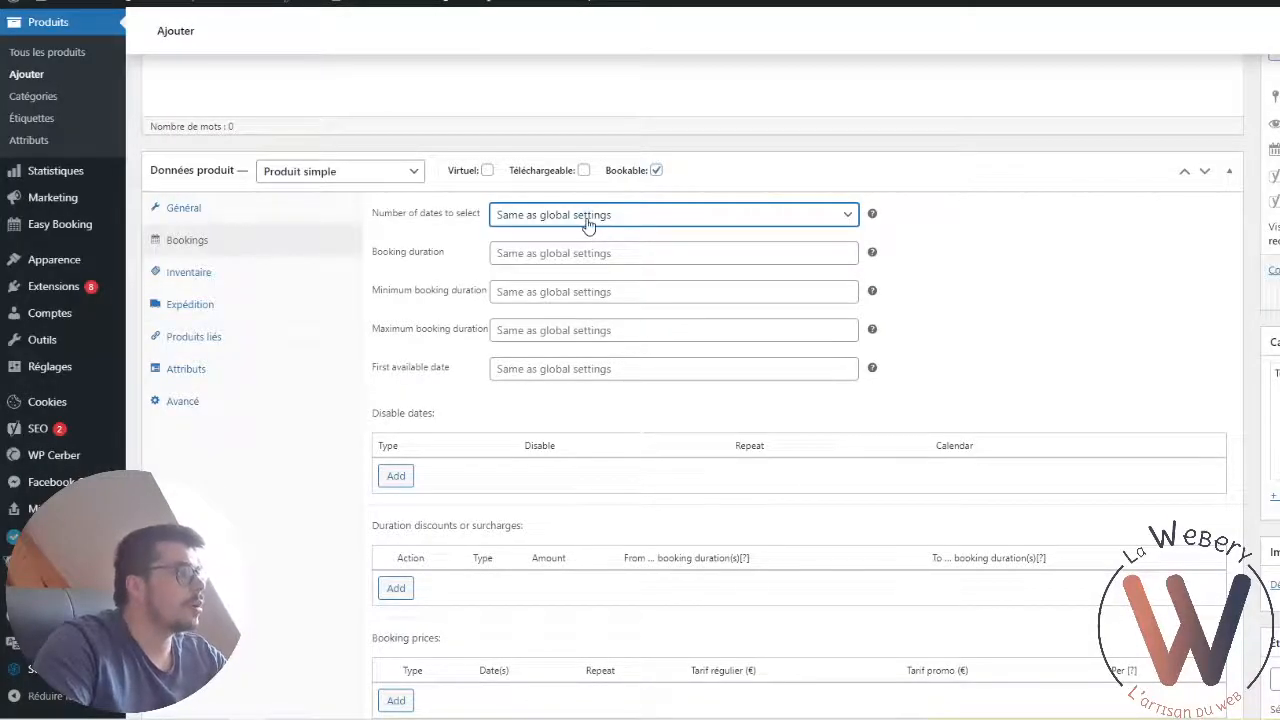
Keep the number of dates to select as Same as global settings and review the booking duration fields
left_click(588, 224)
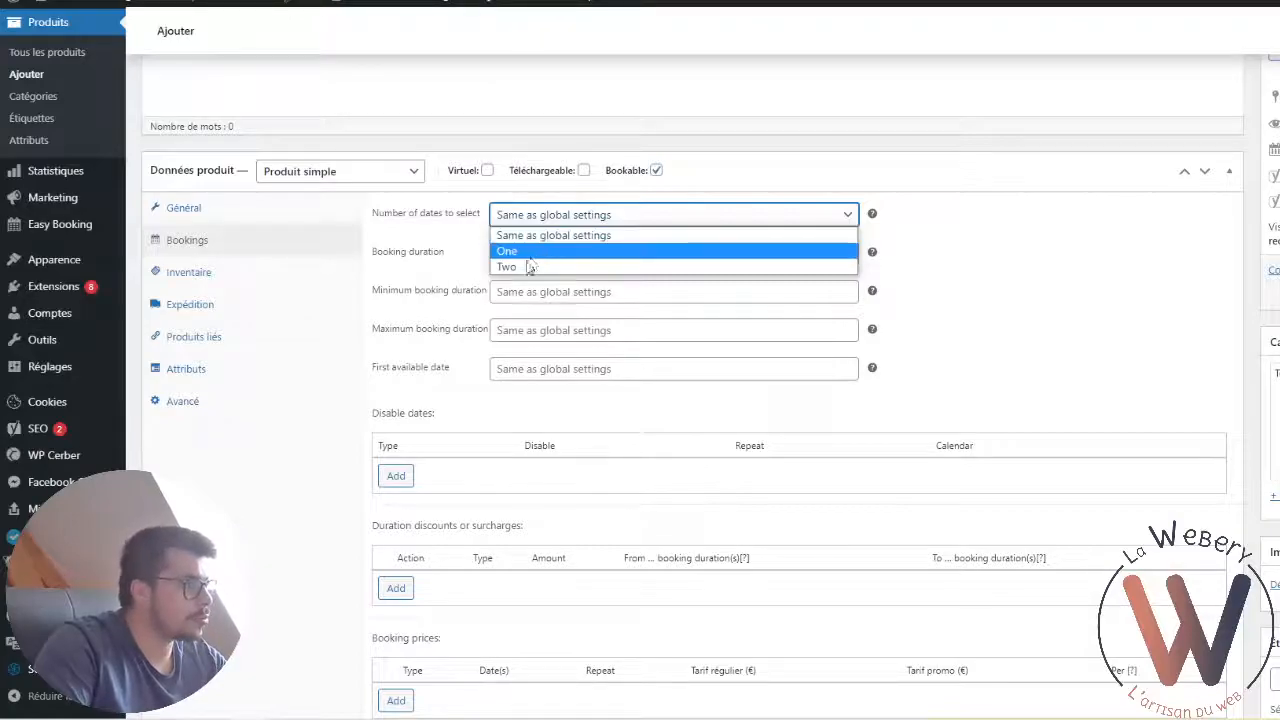
left_click(545, 235)
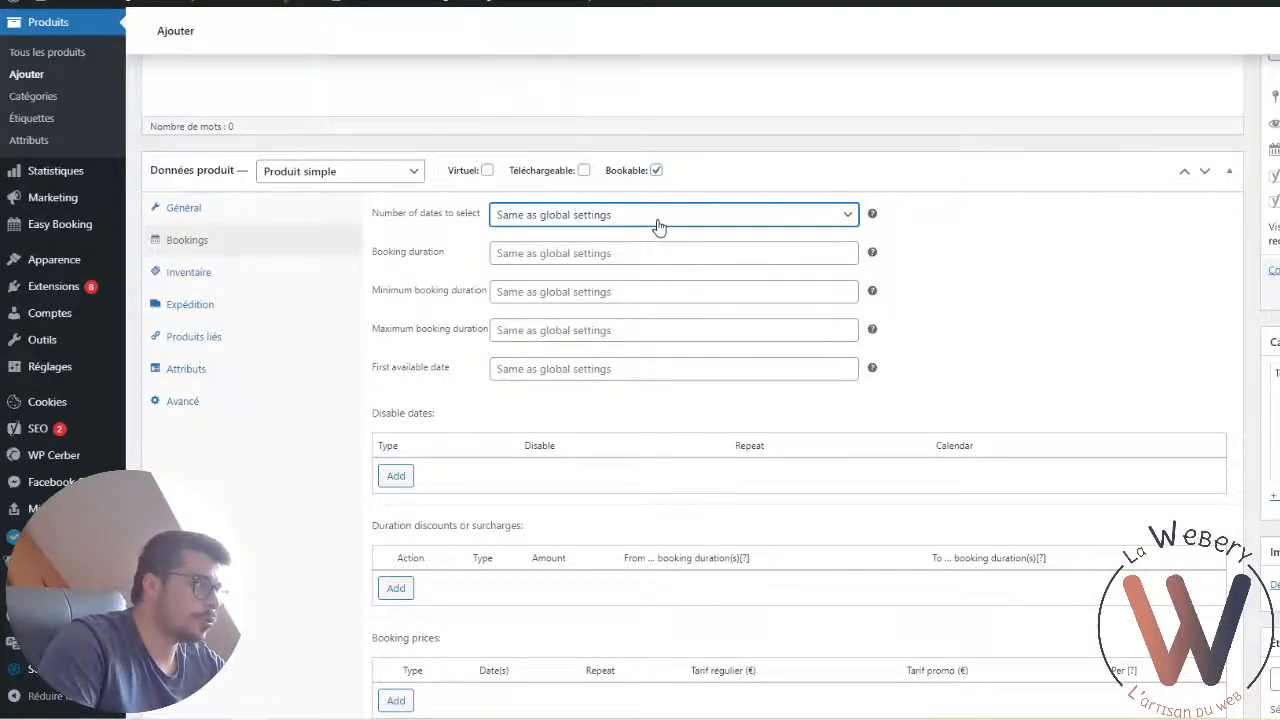
left_click(555, 253)
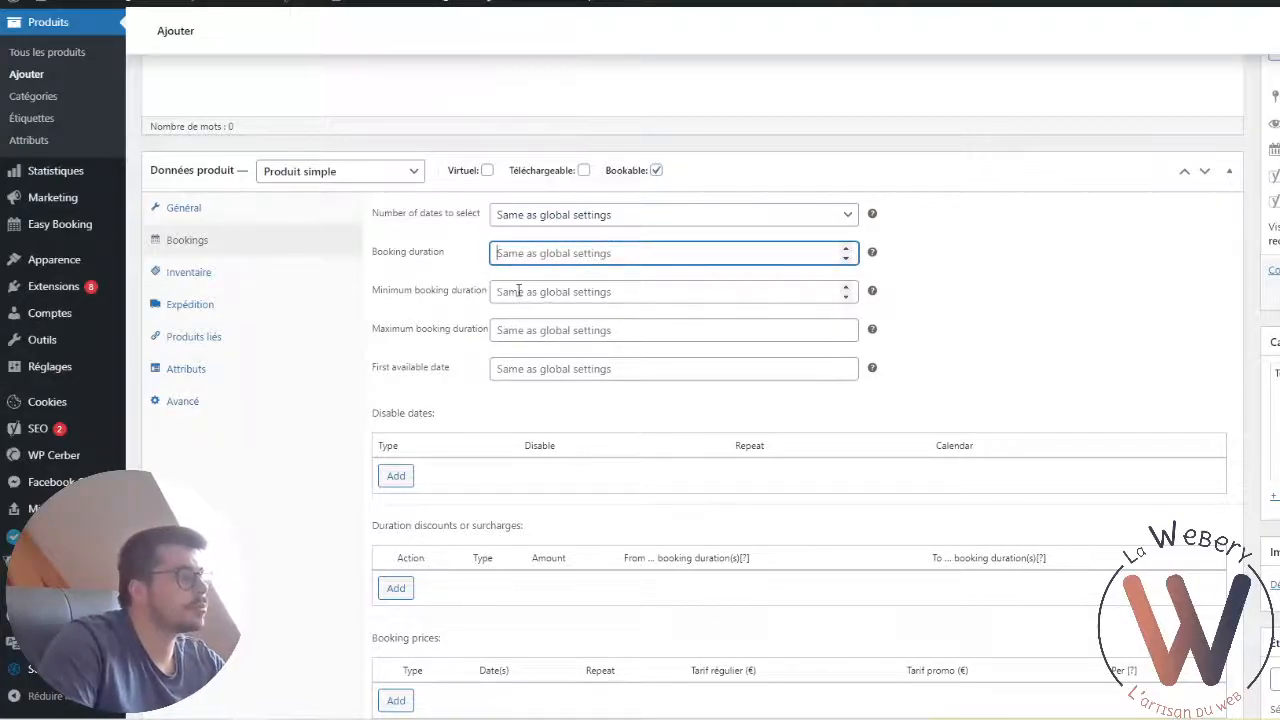
scroll(280, 371, "down", 1)
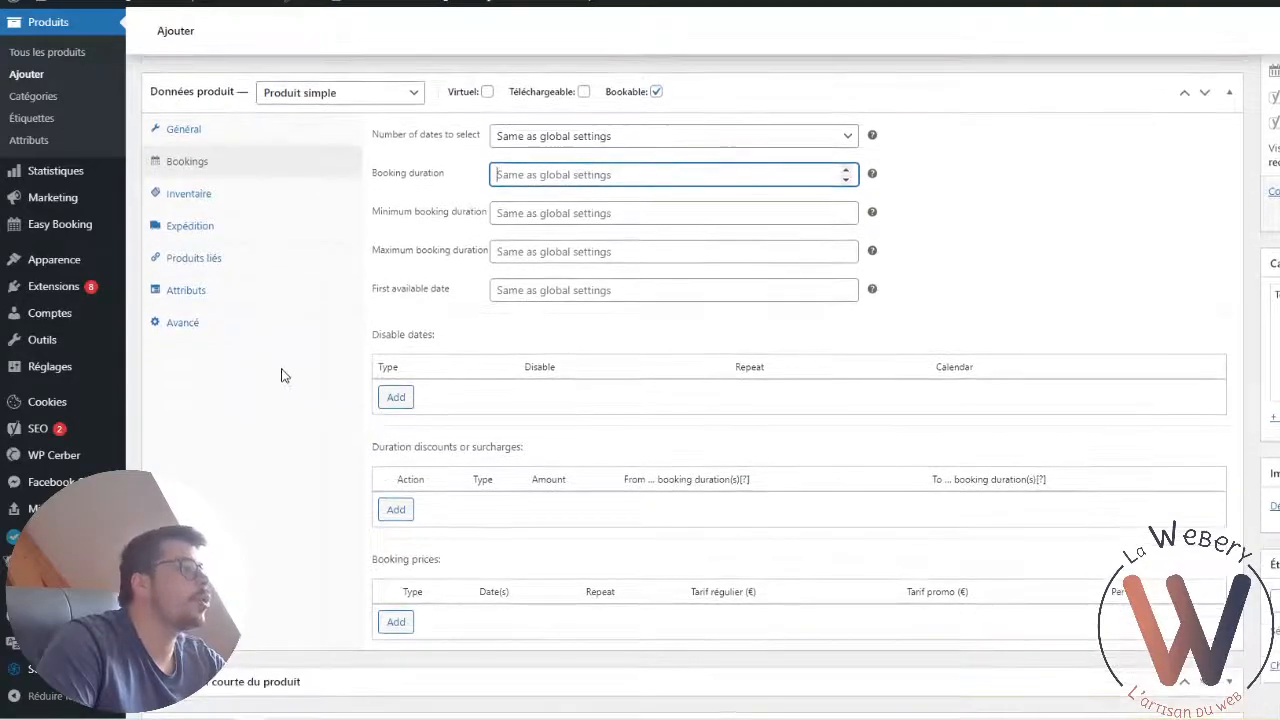
Add a disabled-dates rule of type Date Range repeating every year, and view its start date calendar without choosing dates
scroll(388, 303, "down", 1)
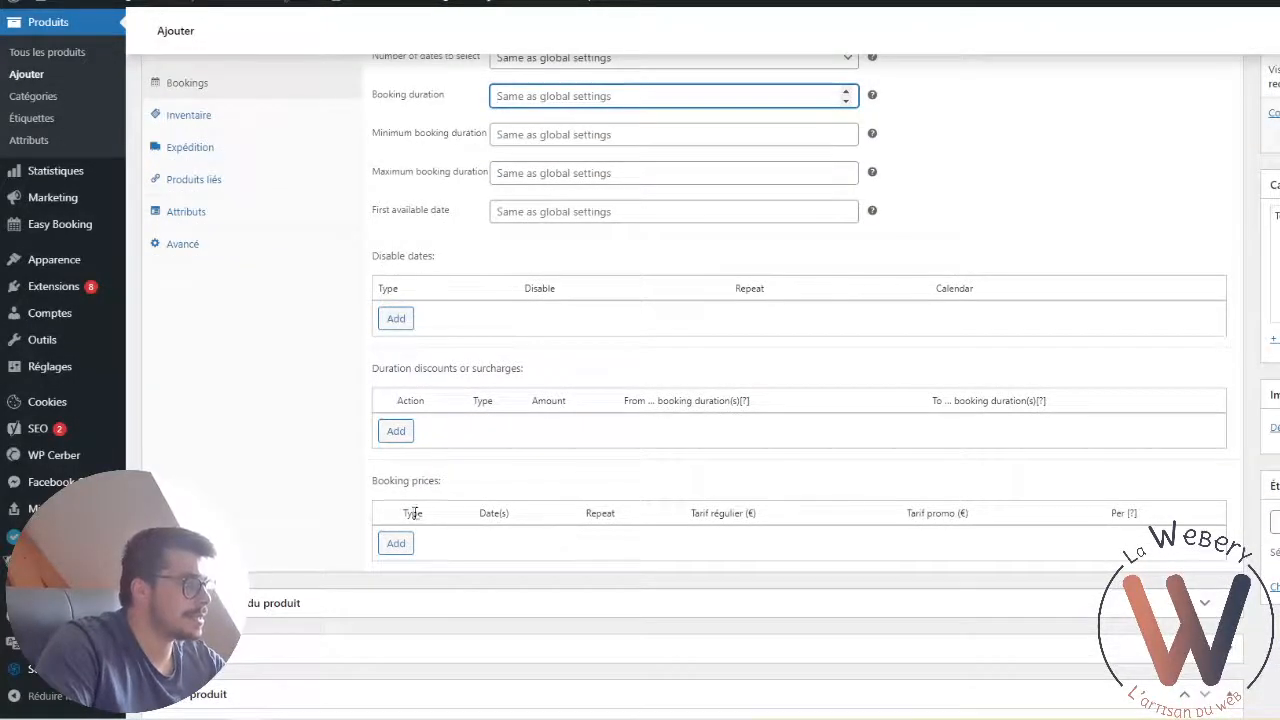
left_click(406, 320)
left_click(408, 318)
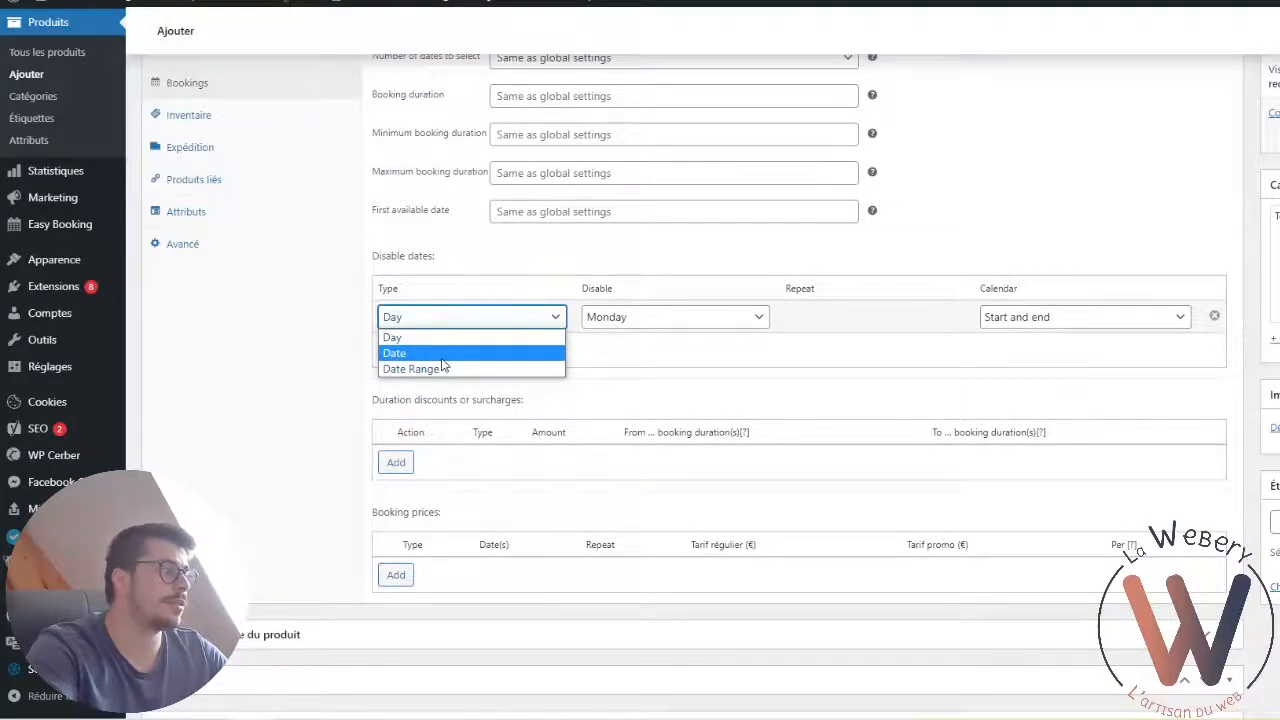
left_click(434, 369)
left_click(608, 318)
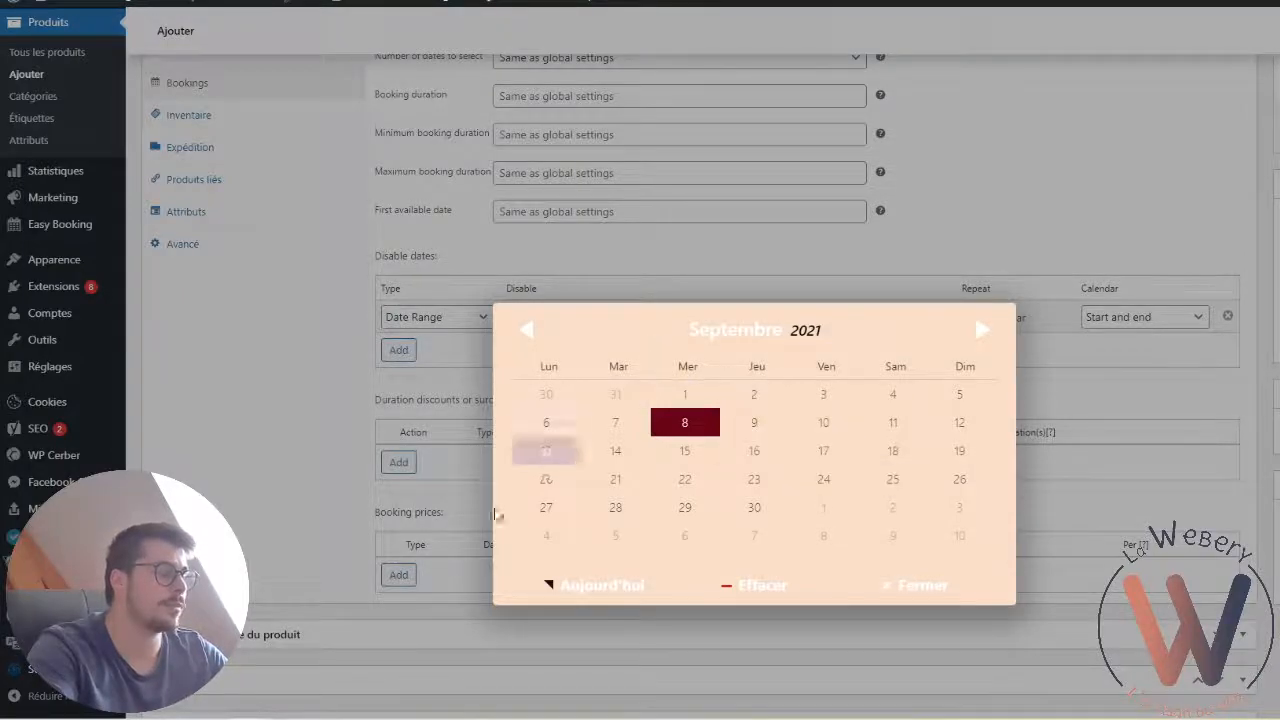
left_click(909, 214)
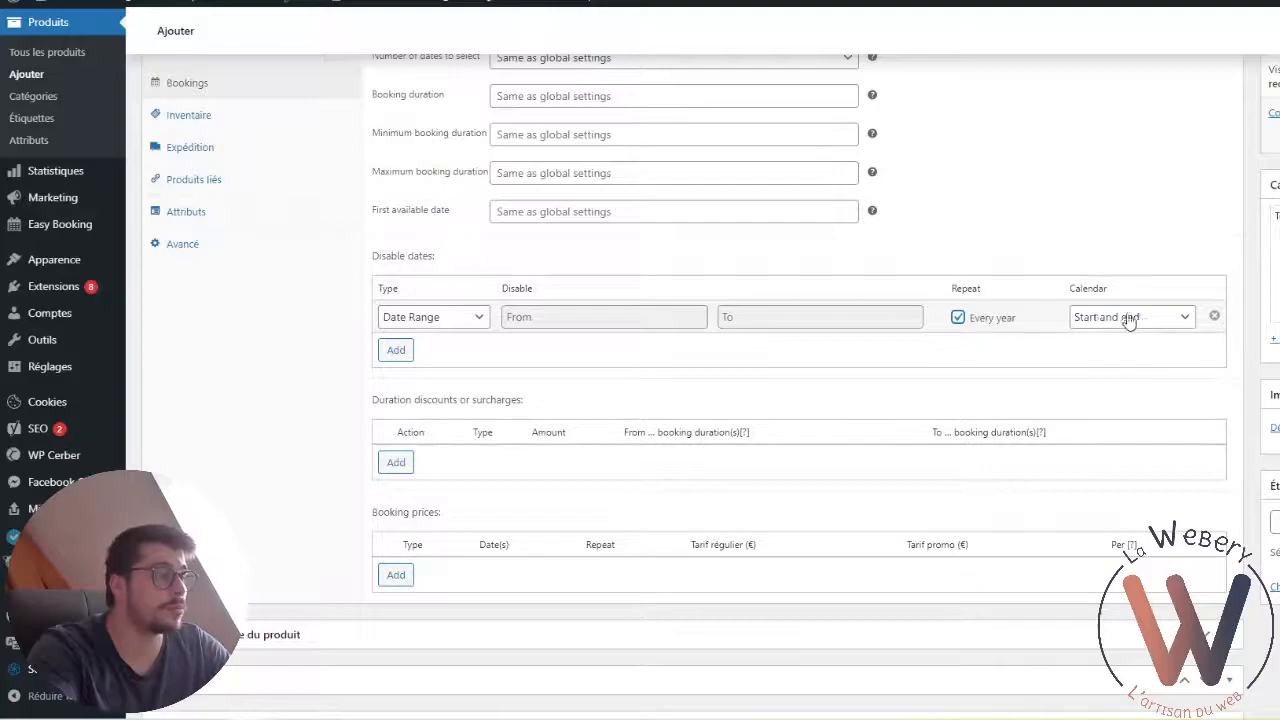
Add a second disabled-dates rule for Monday, and delete all the disabled-dates rules from the product
left_click(404, 350)
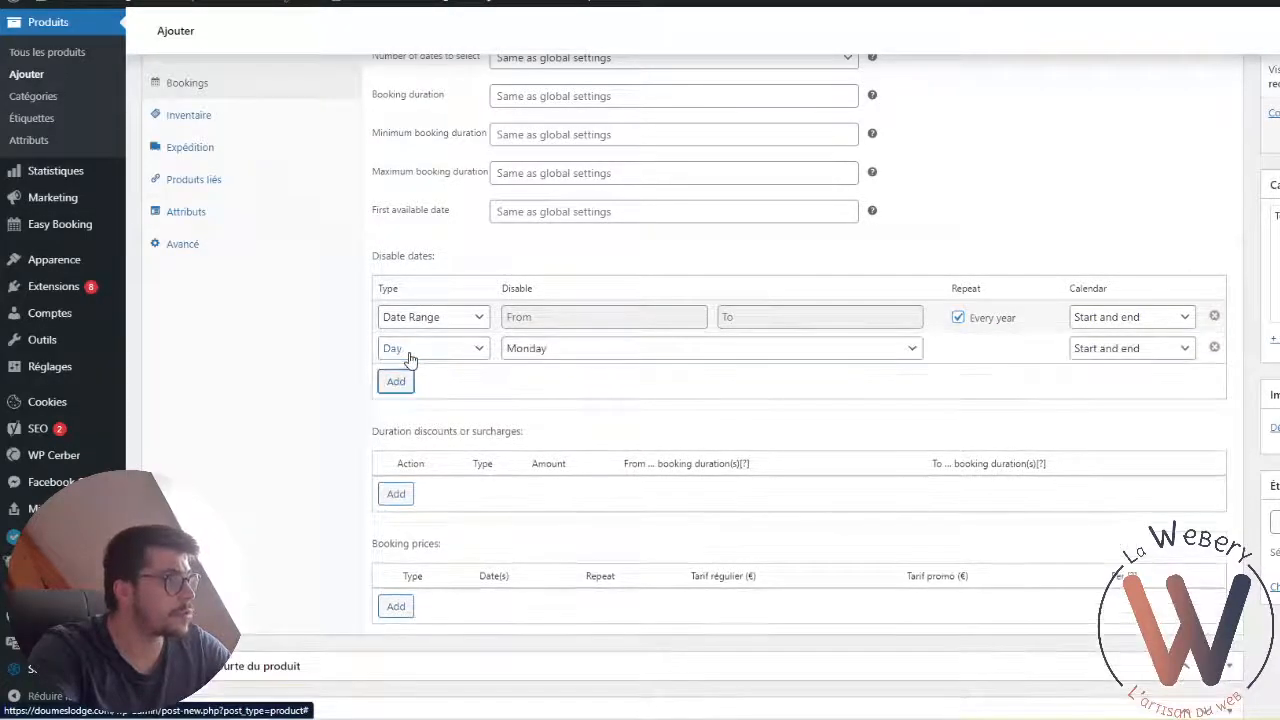
left_click(401, 381)
left_click(1215, 317)
left_click(1215, 317)
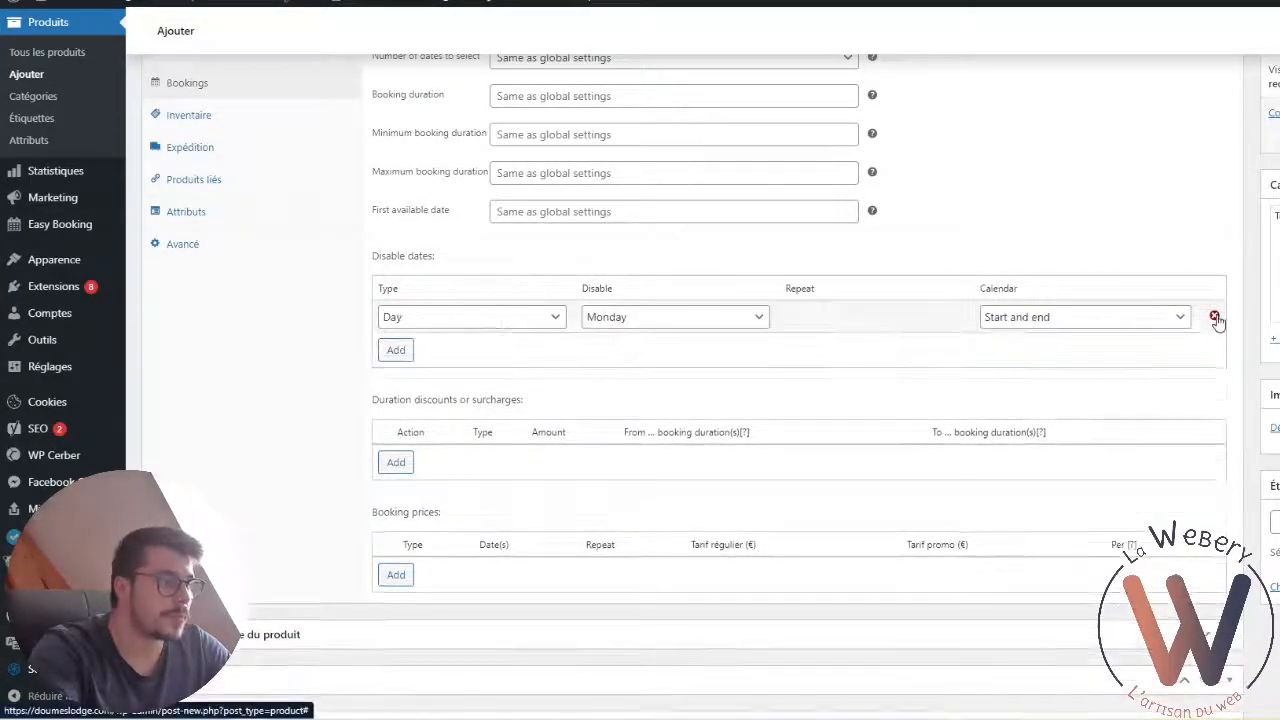
left_click(1215, 317)
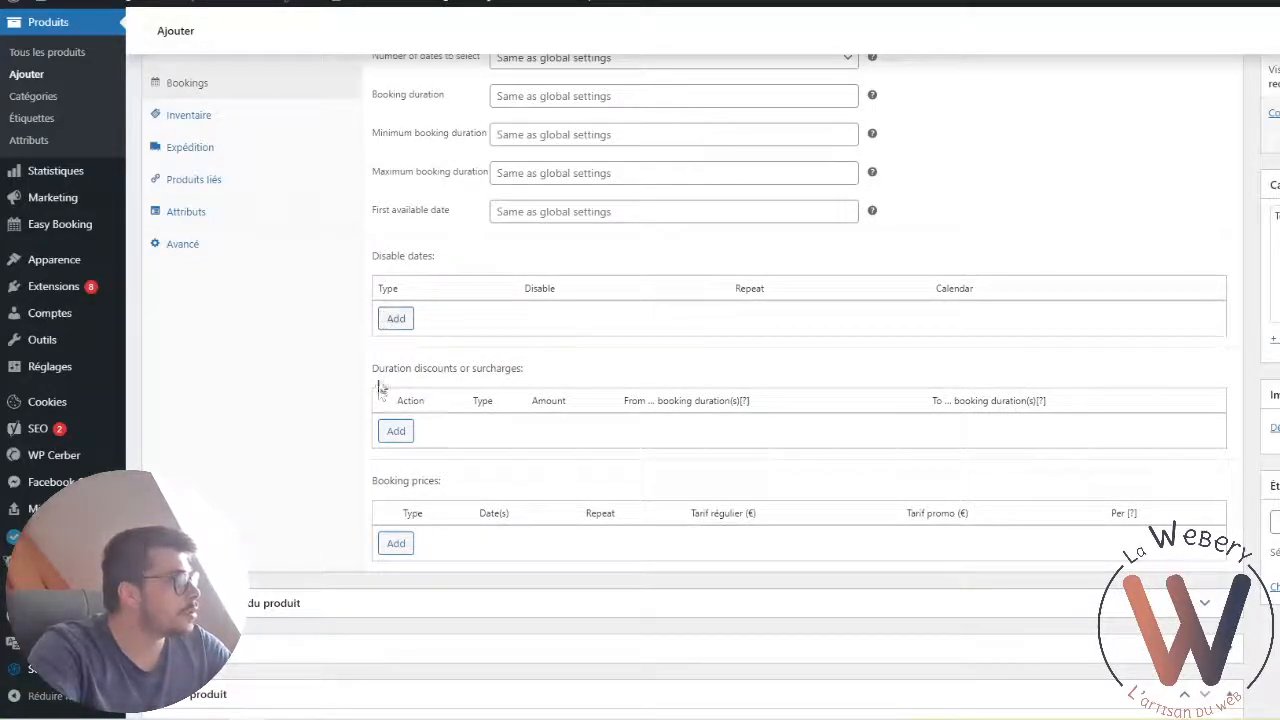
Add and remove a percentage reduction row under duration discounts or surcharges, and review the product's regular price
left_click(400, 438)
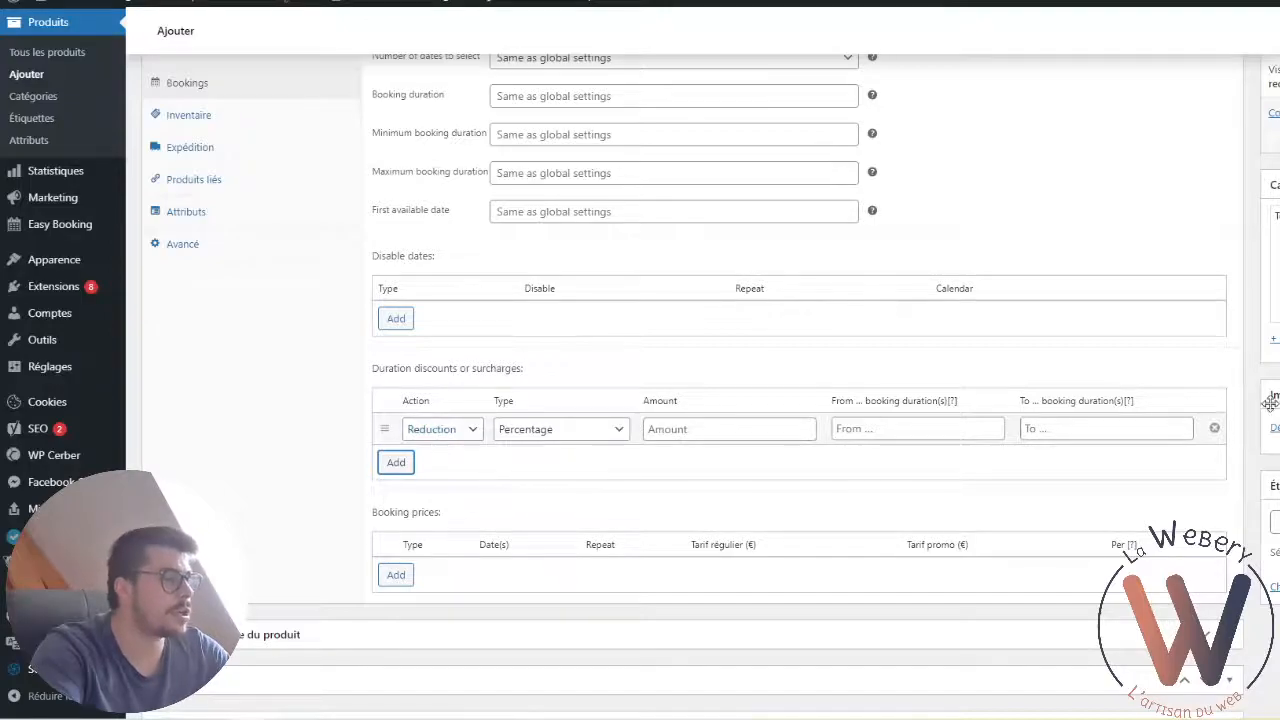
left_click(1215, 430)
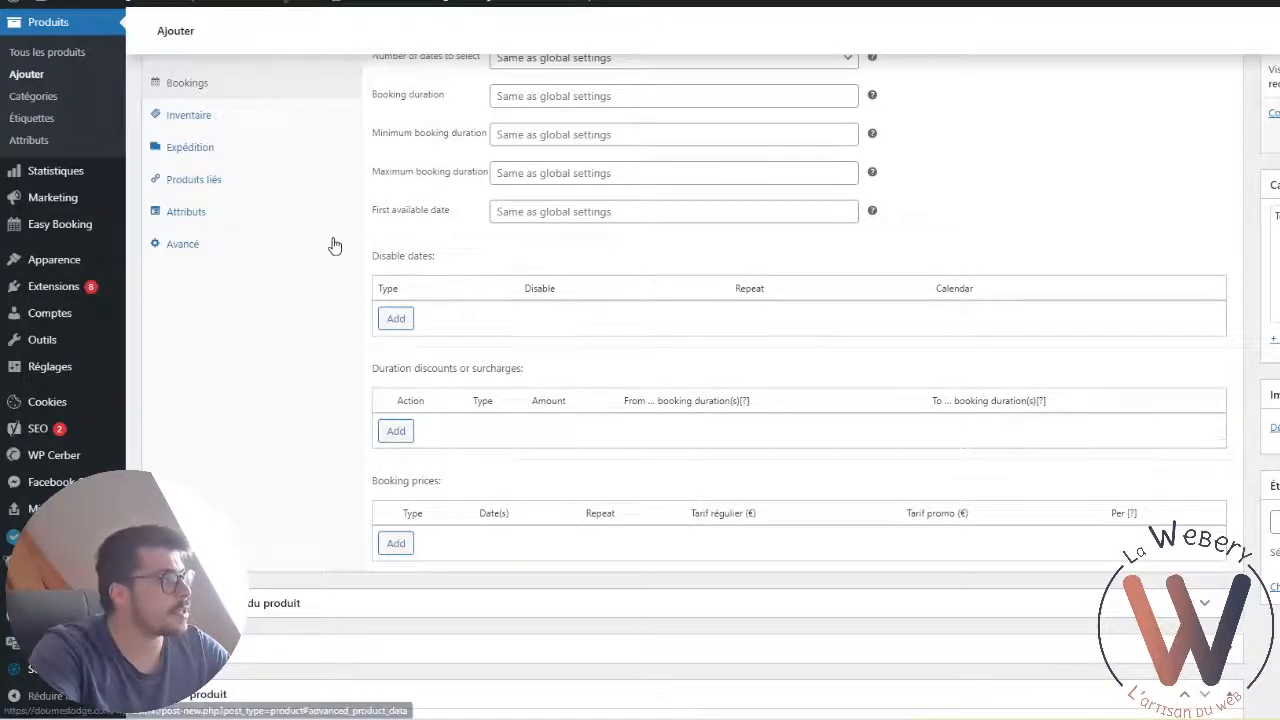
scroll(300, 220, "up", 1)
scroll(250, 155, "up", 1)
left_click(220, 134)
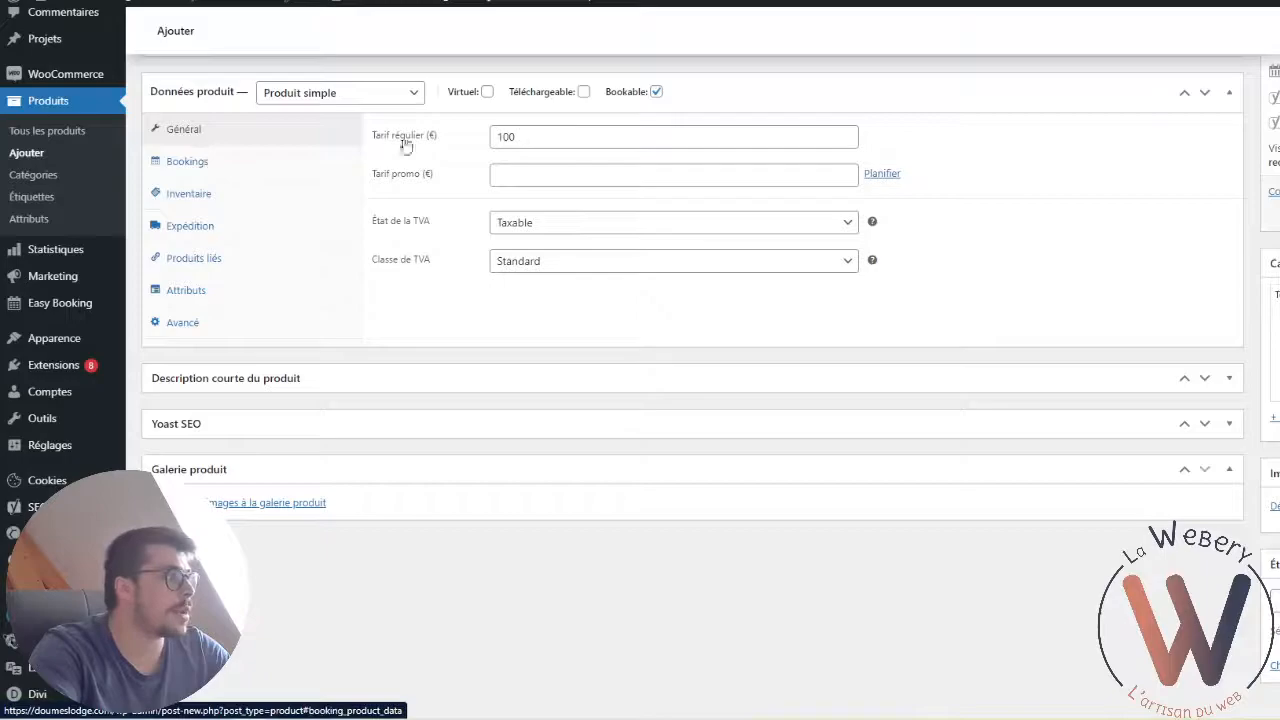
Add a booking price row to the product's booking settings and set its type to Date Range
left_click(200, 162)
scroll(450, 410, "down", 2)
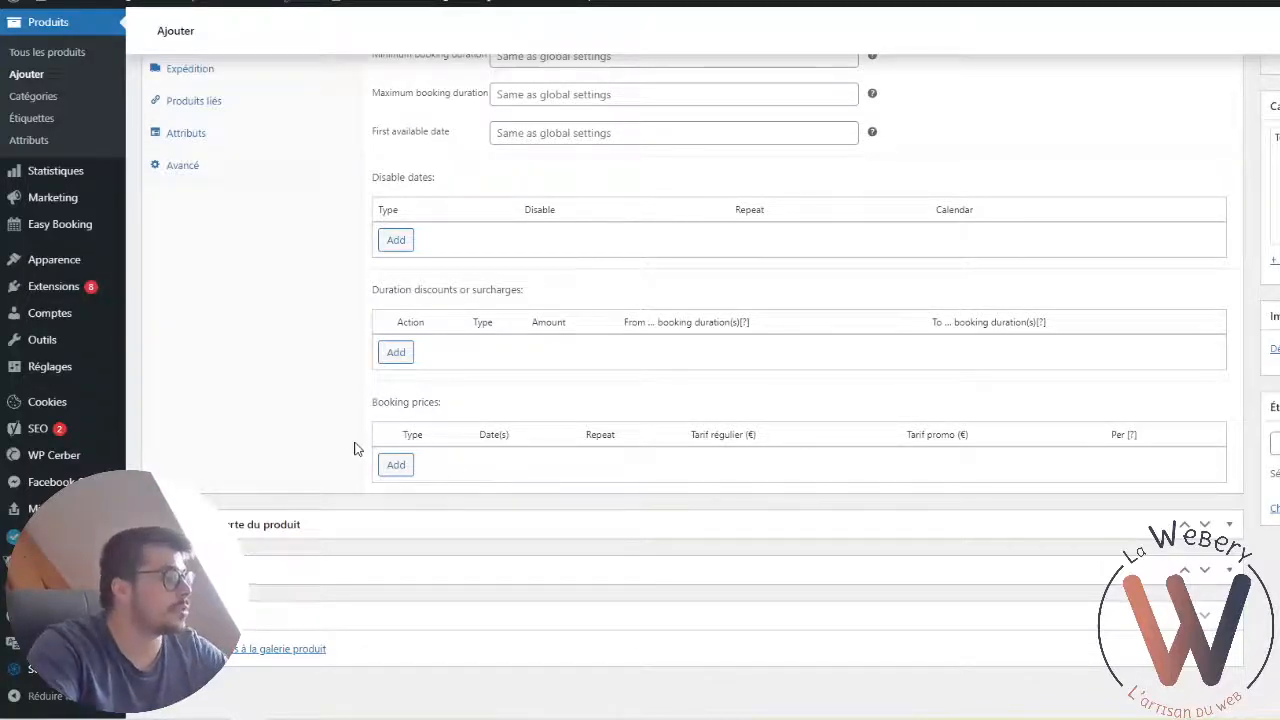
left_click(396, 464)
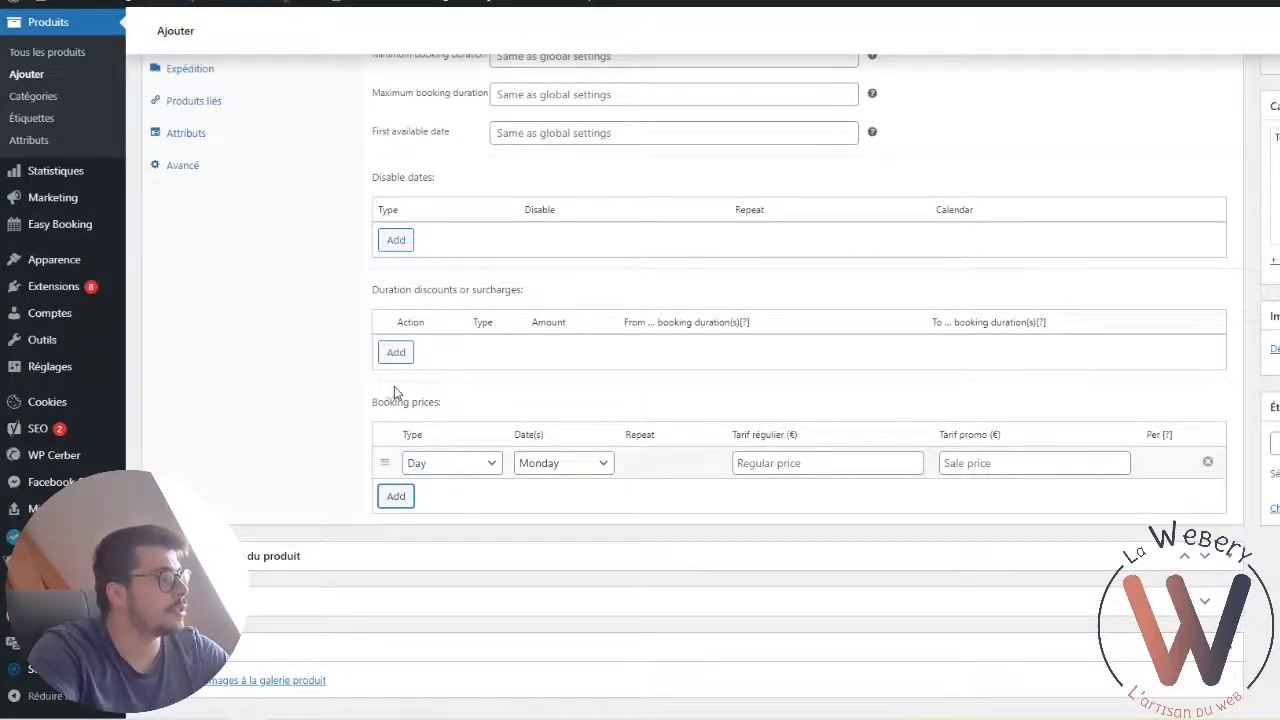
left_click(457, 463)
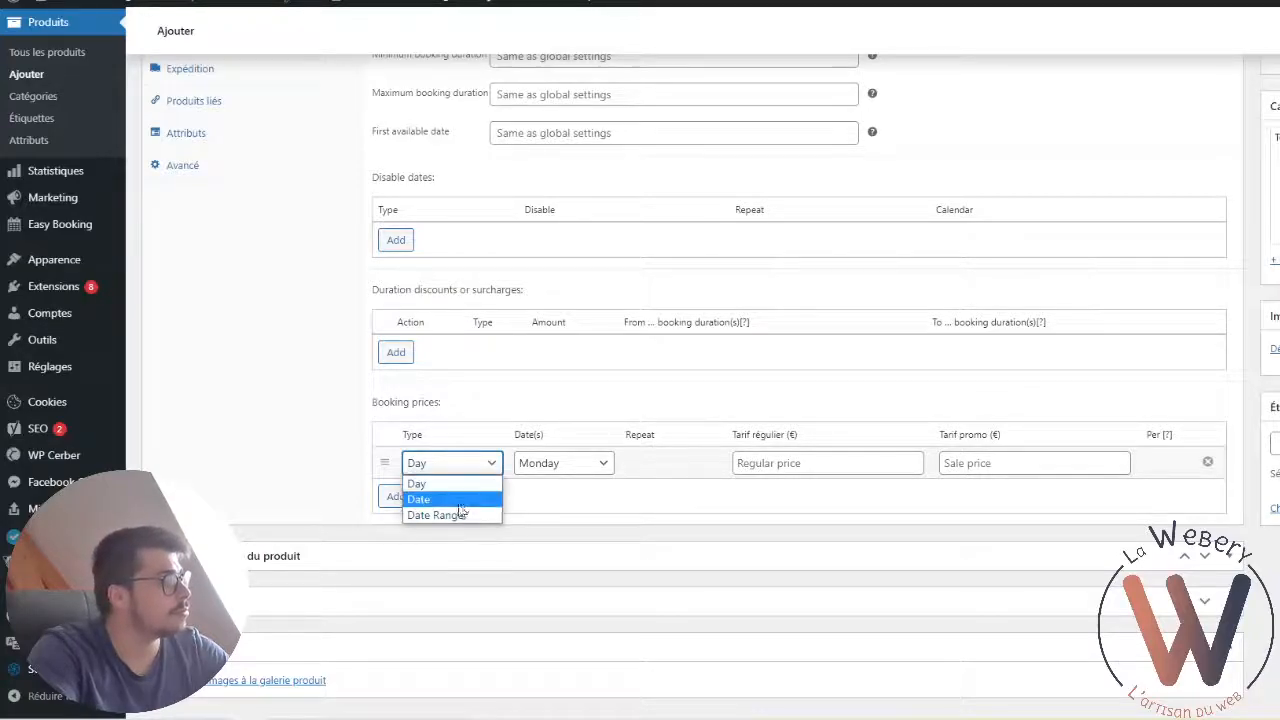
left_click(469, 514)
Set the start date of the booking price range to 01 Février 2022
left_click(540, 466)
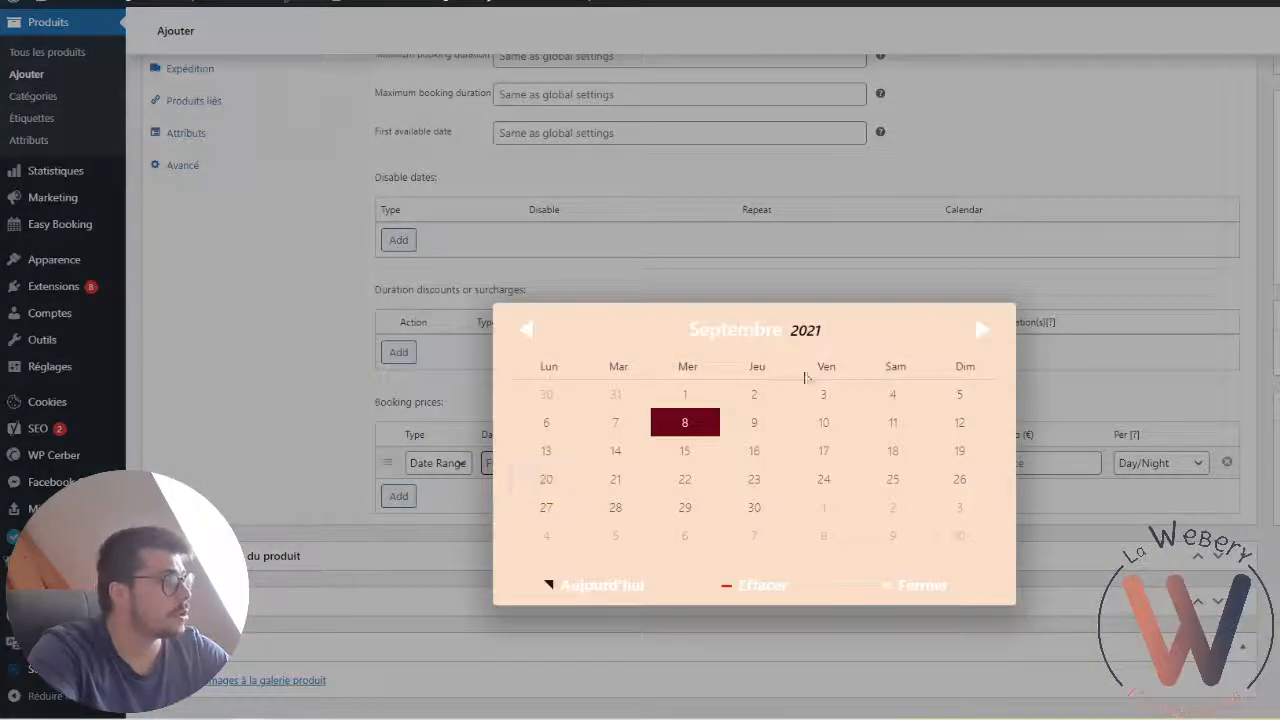
left_click(976, 331)
left_click(976, 331)
left_click(976, 331)
left_click(976, 331)
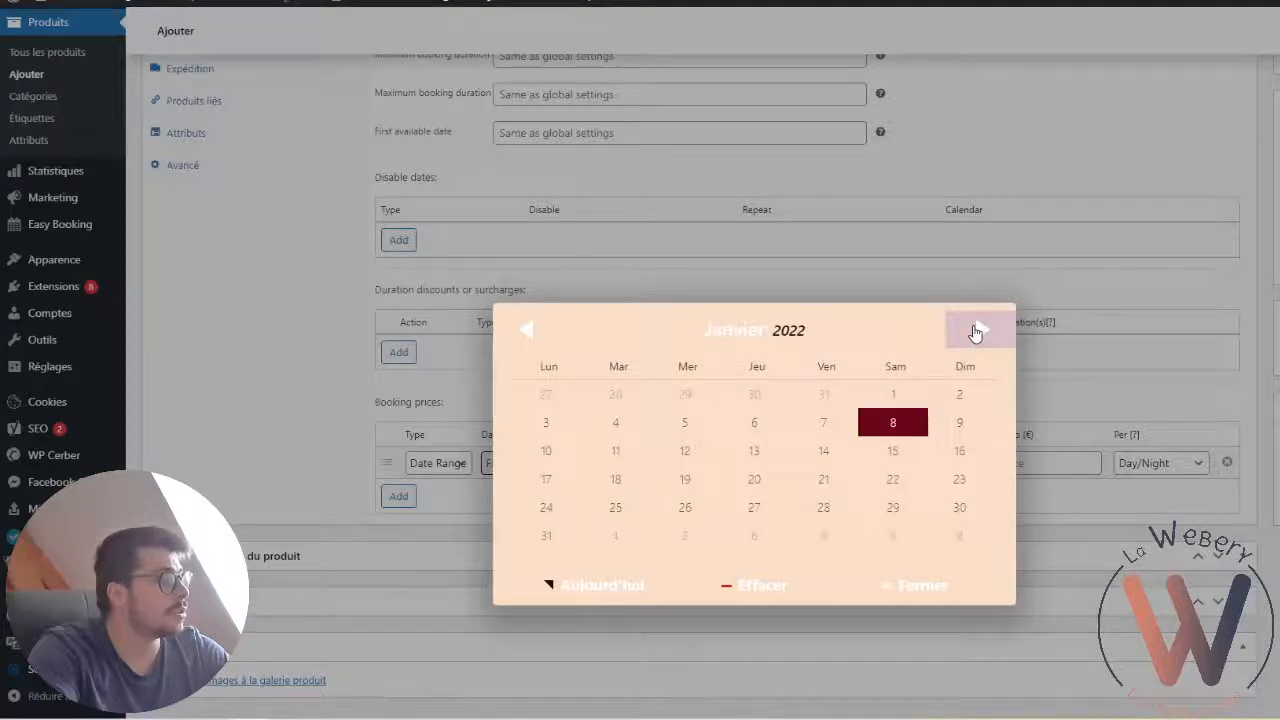
left_click(976, 331)
left_click(613, 393)
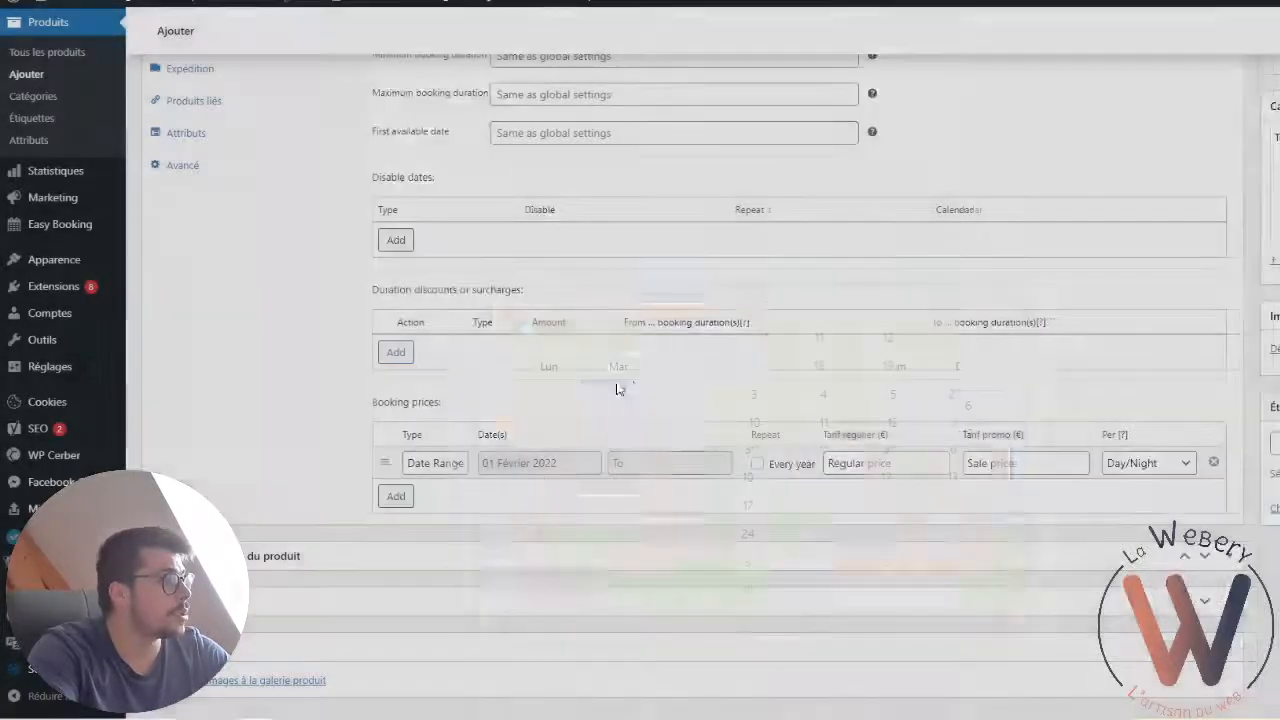
Set the end date of the booking price range to 28 Février 2022
left_click(647, 467)
left_click(975, 331)
left_click(975, 331)
left_click(978, 331)
left_click(978, 331)
left_click(978, 331)
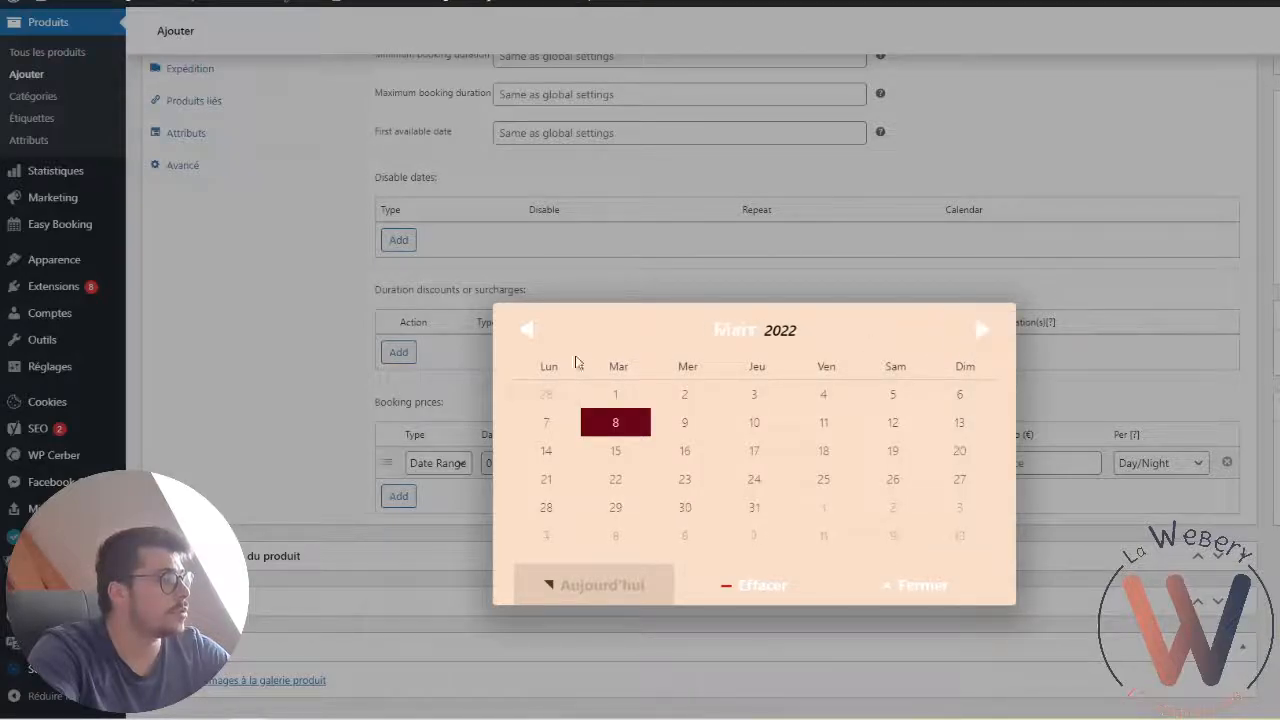
left_click(527, 334)
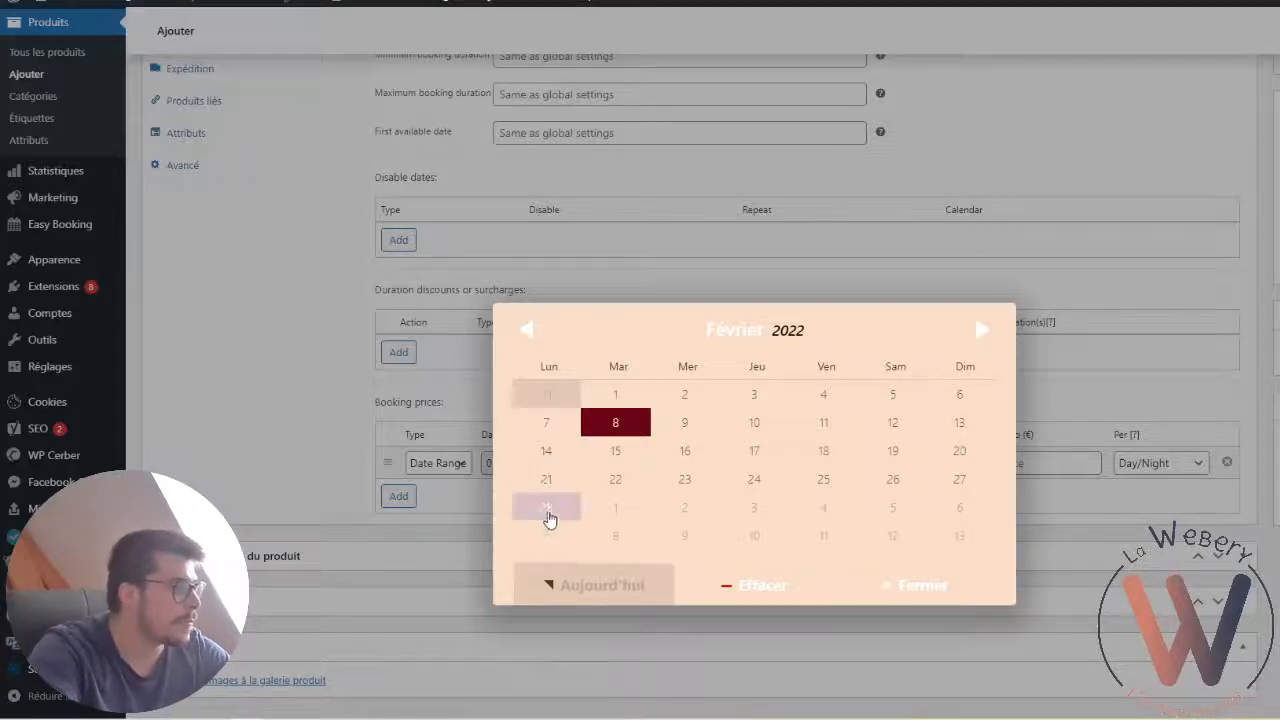
left_click(549, 512)
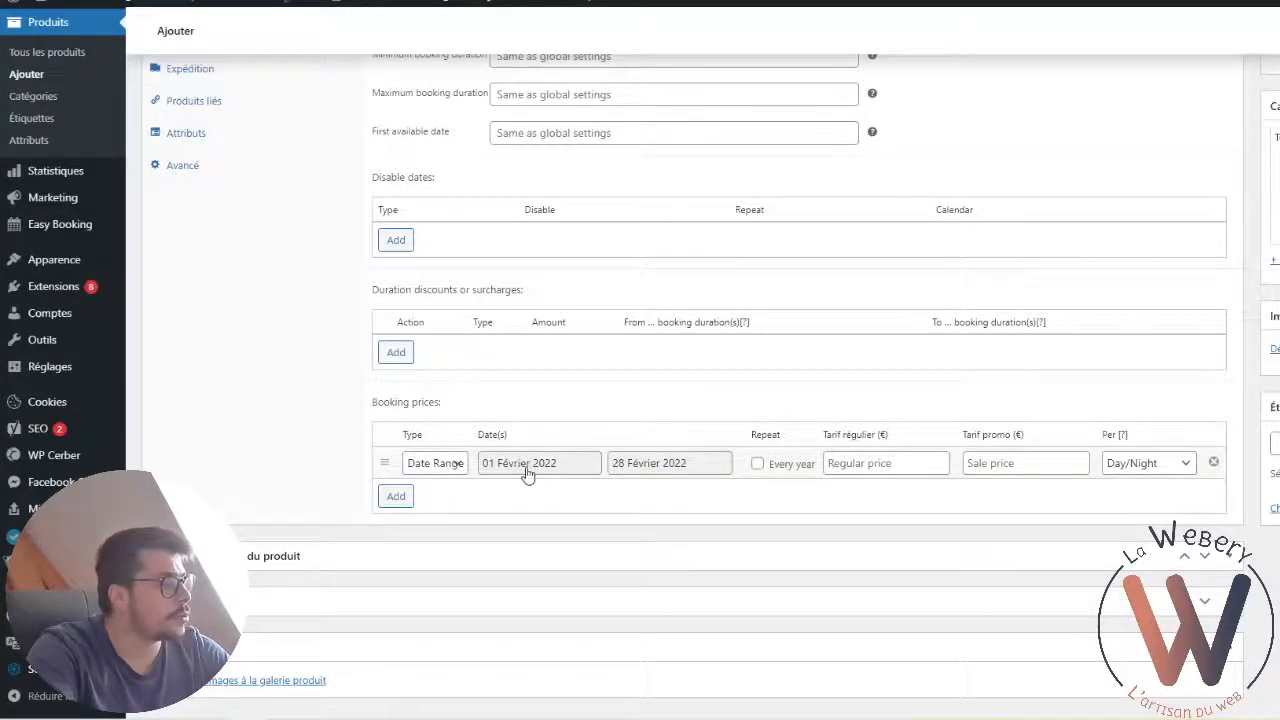
Repeat the February booking price every year, with a regular price of 150 € per Day/Night
left_click(776, 465)
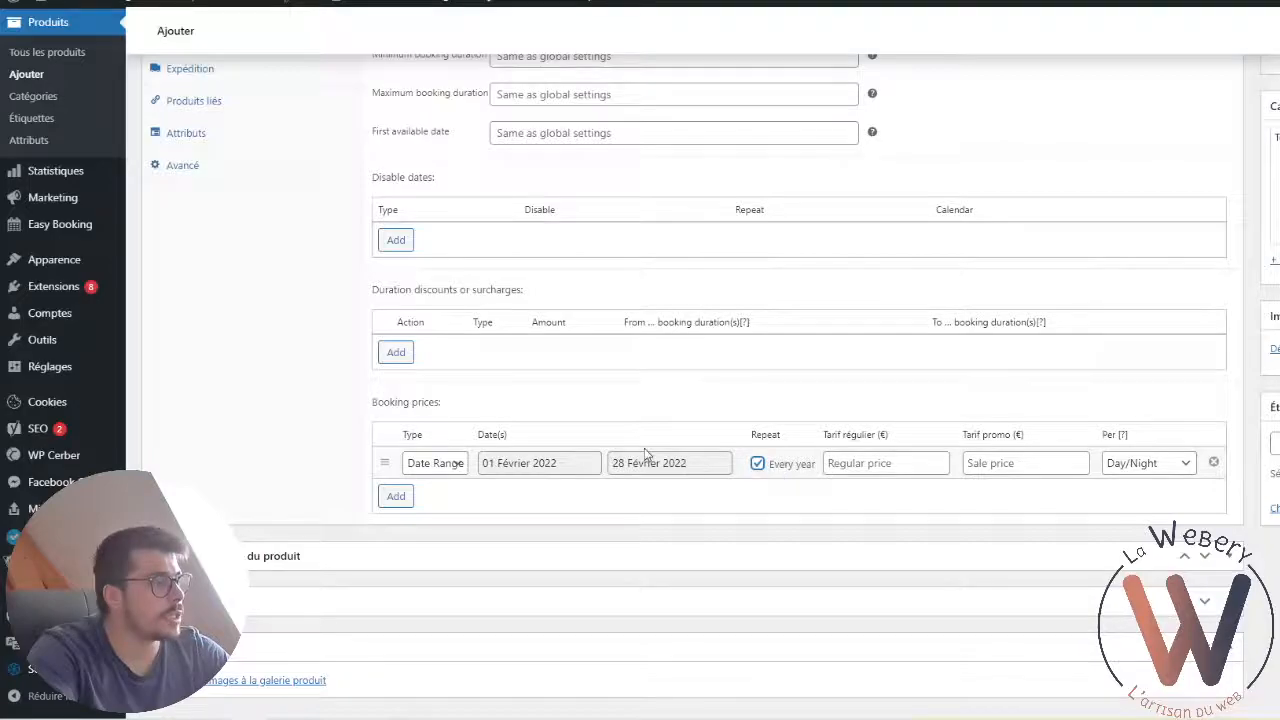
left_click(868, 463)
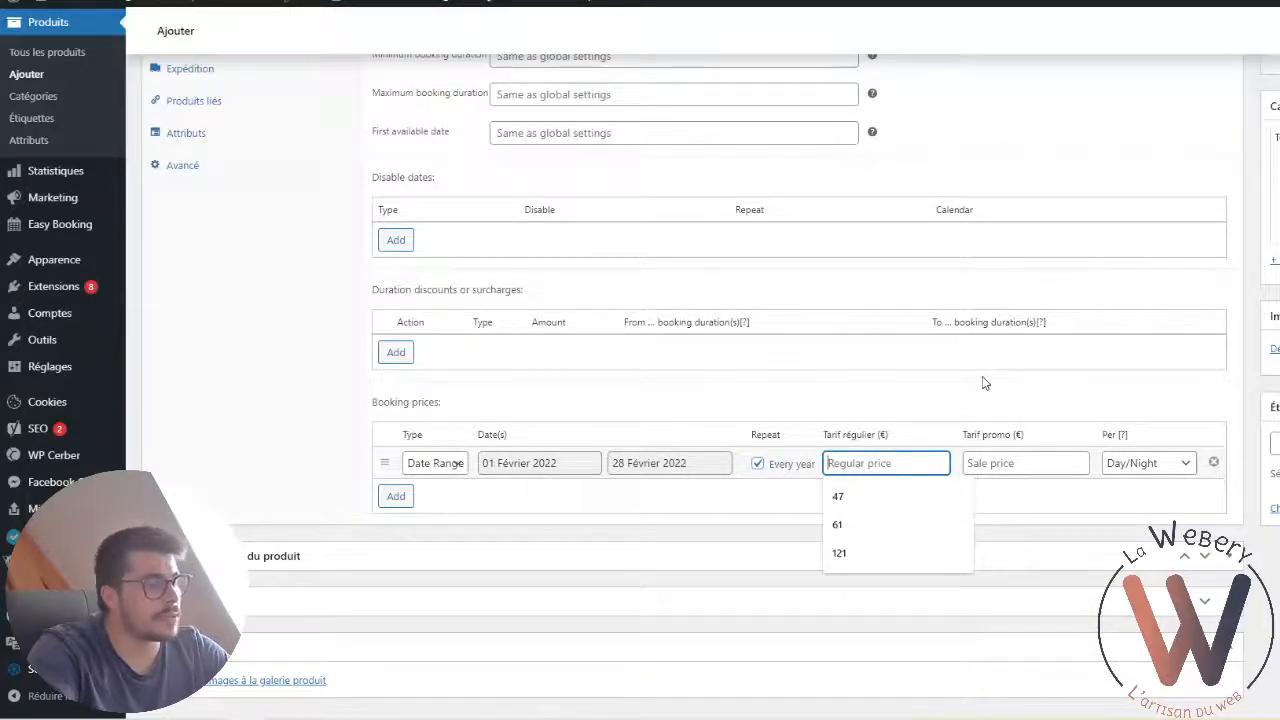
type("150")
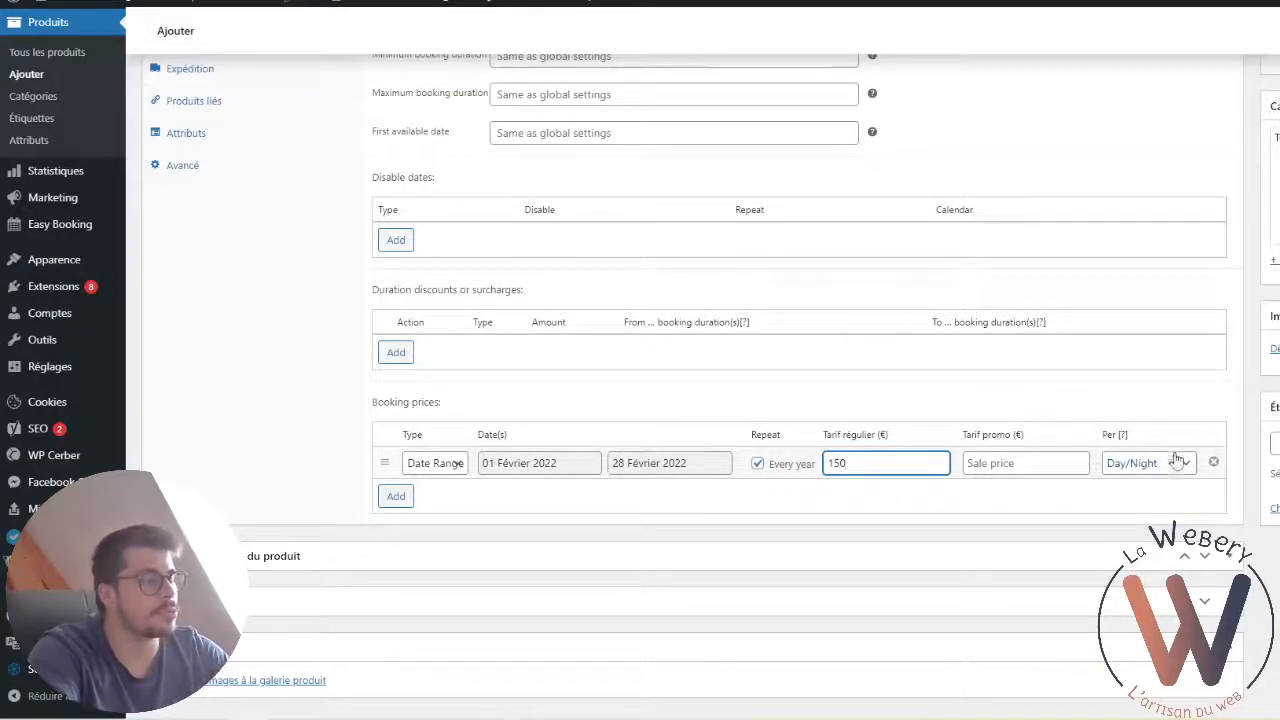
left_click(1138, 468)
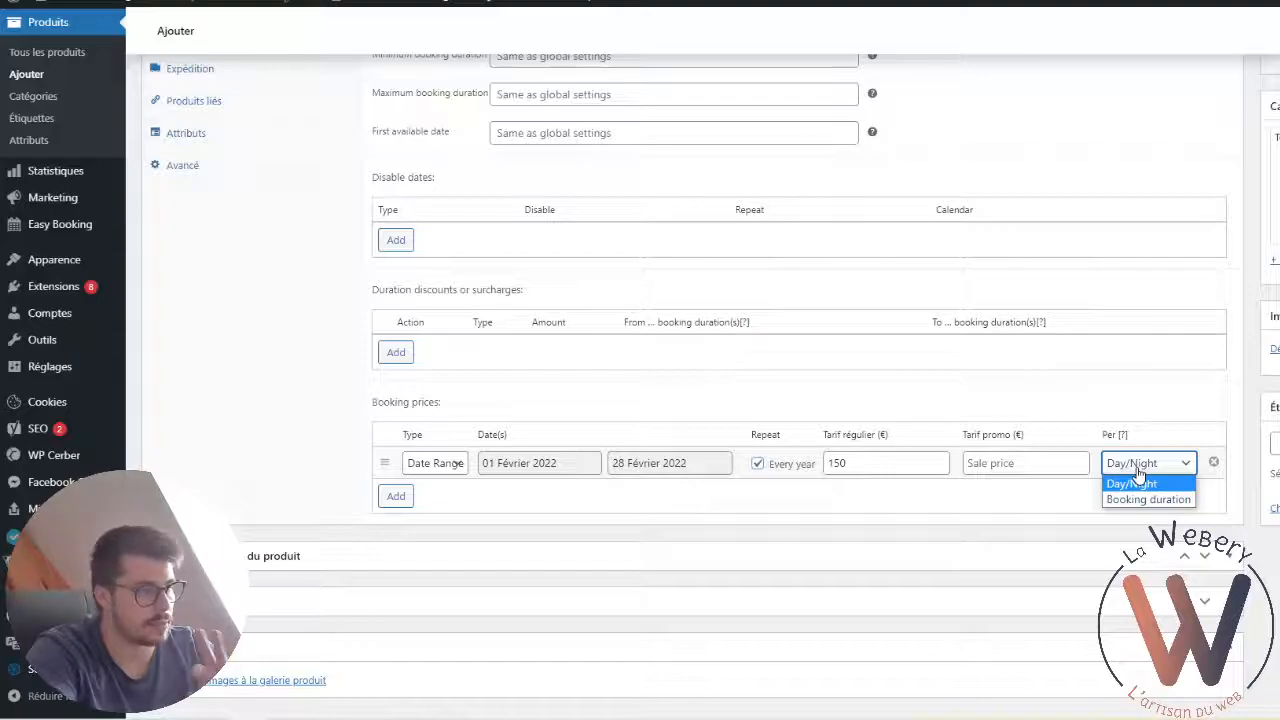
left_click(1106, 421)
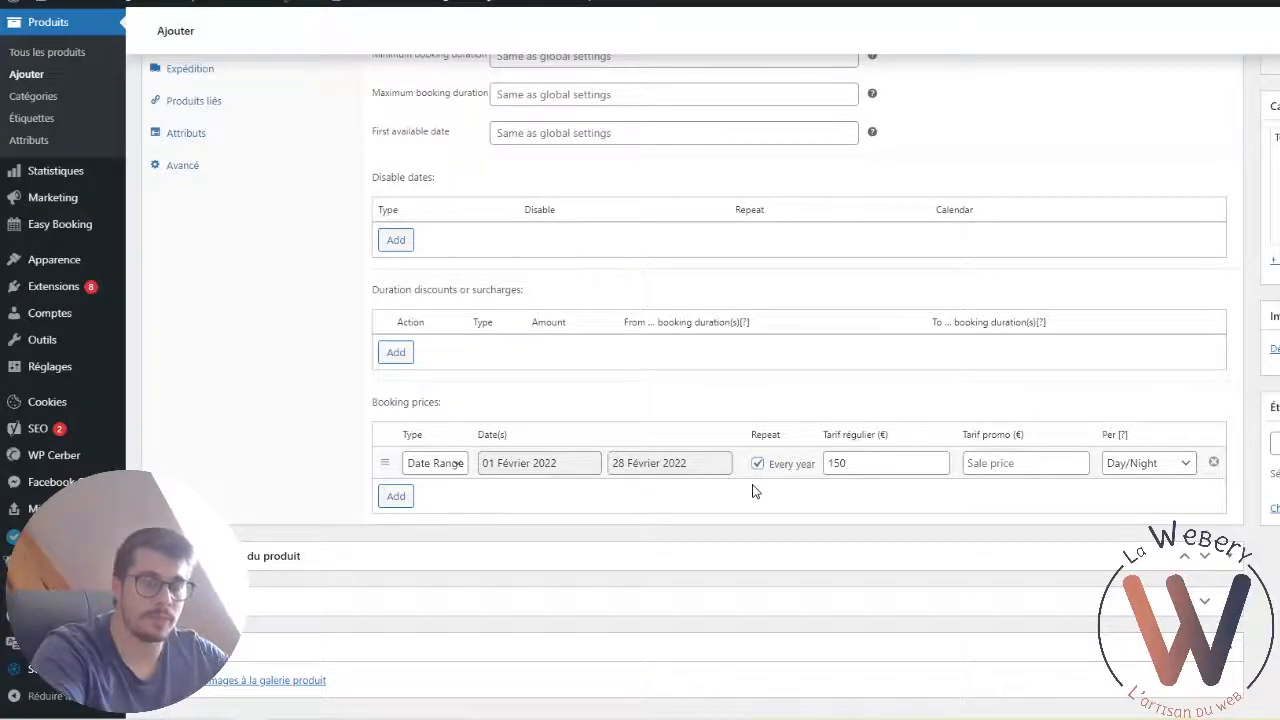
Delete the February booking price row and look over the product's booking settings
left_click(1213, 463)
scroll(757, 434, "up", 3)
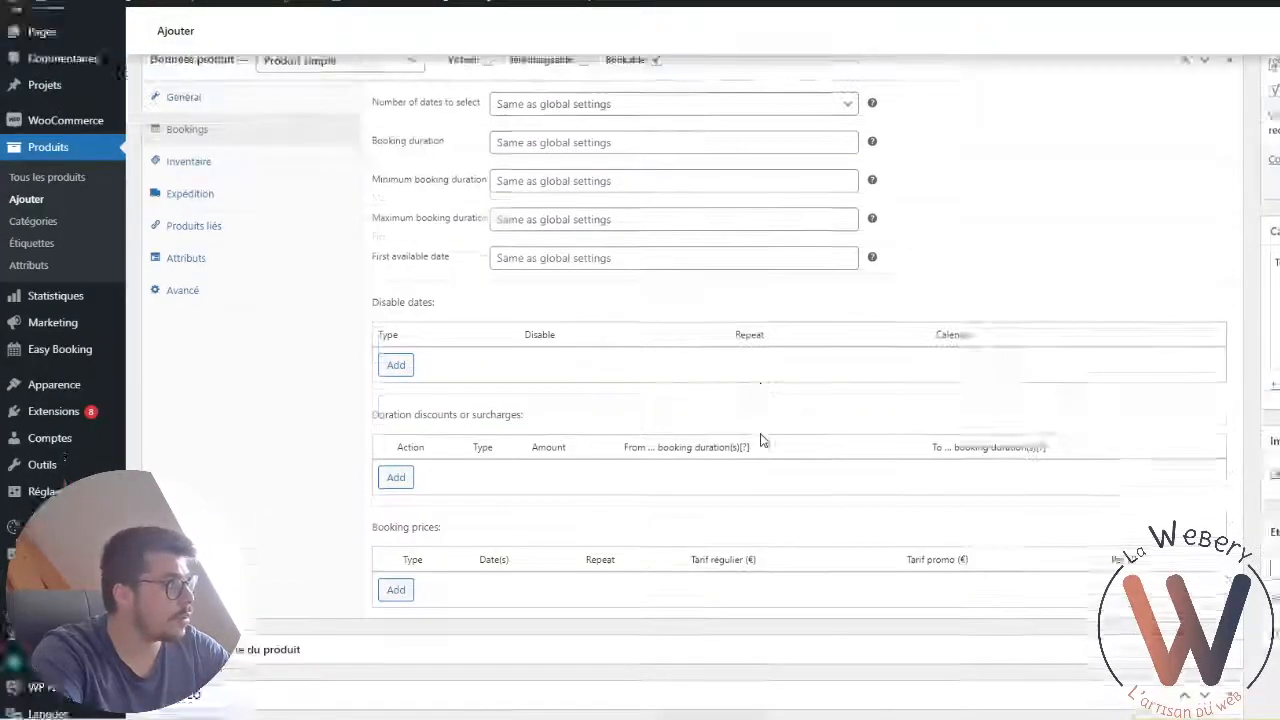
scroll(790, 436, "down", 3)
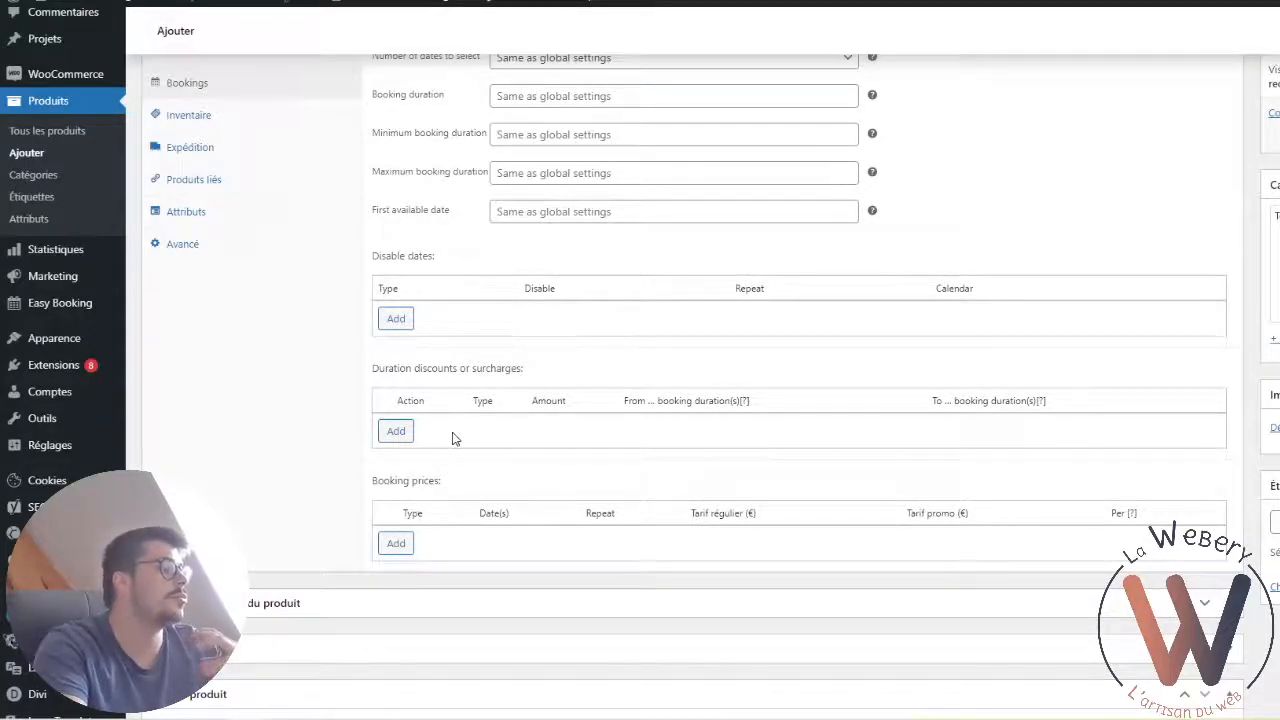
scroll(430, 432, "up", 1)
scroll(430, 432, "up", 1)
Enable stock management at product level in the inventory settings and set the stock quantity to 4
left_click(200, 193)
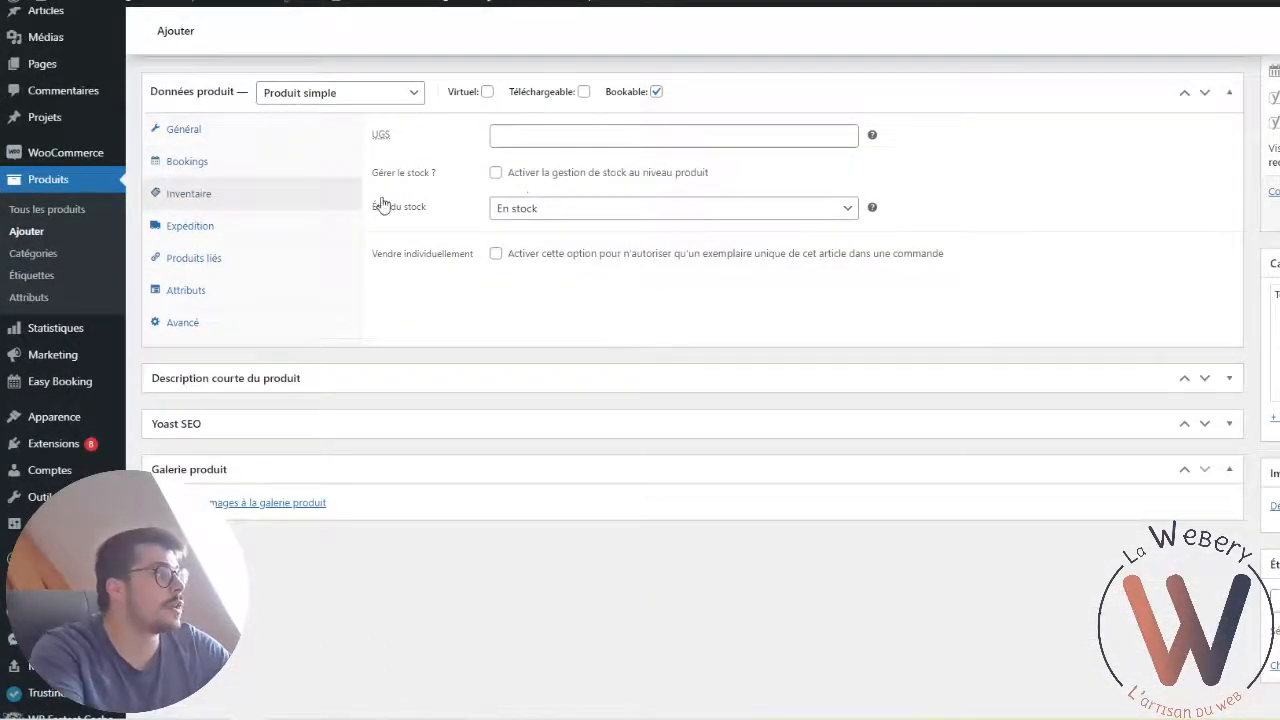
left_click(496, 172)
left_click(506, 210)
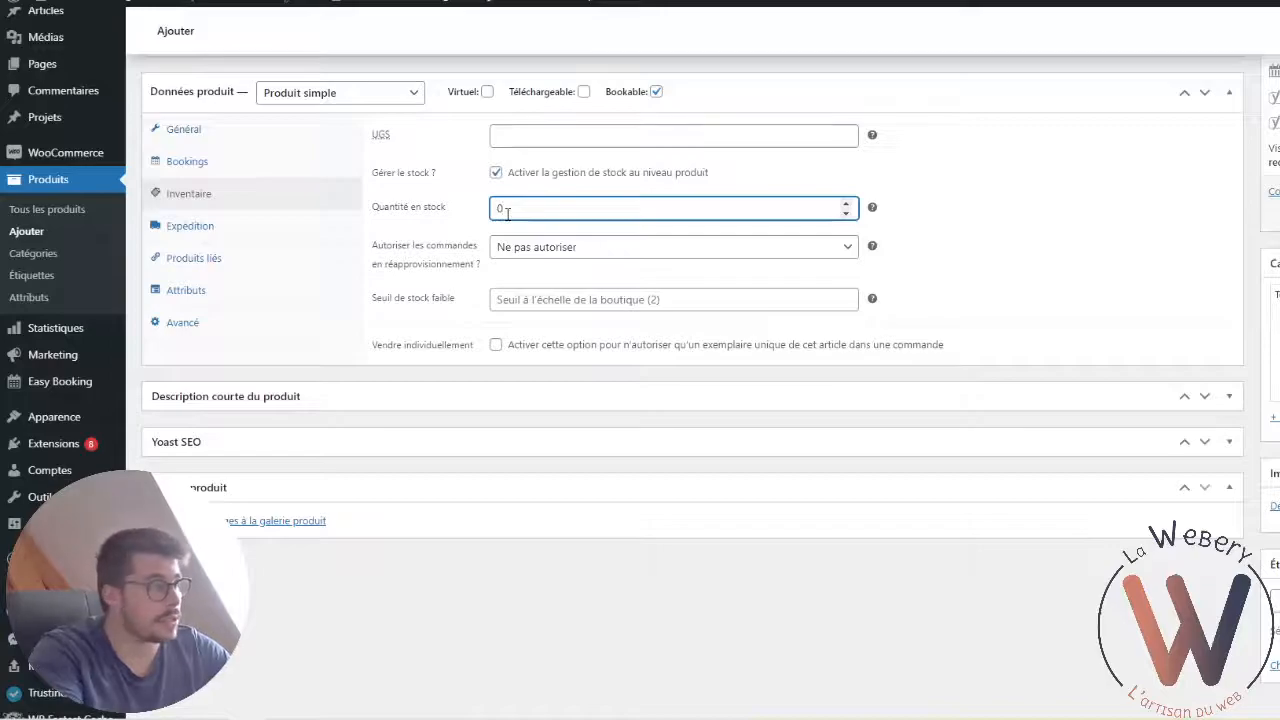
key("BackSpace")
left_click(952, 238)
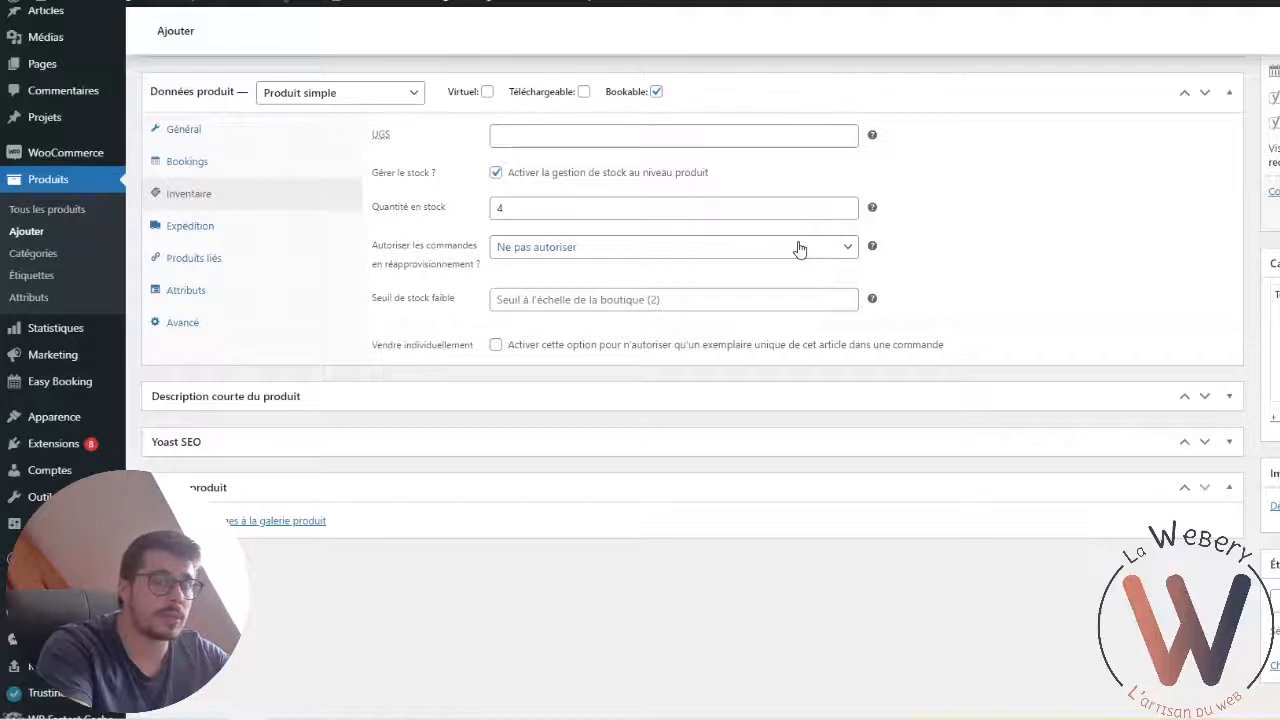
Clear the stock quantity and disable stock management at product level
left_click(517, 206)
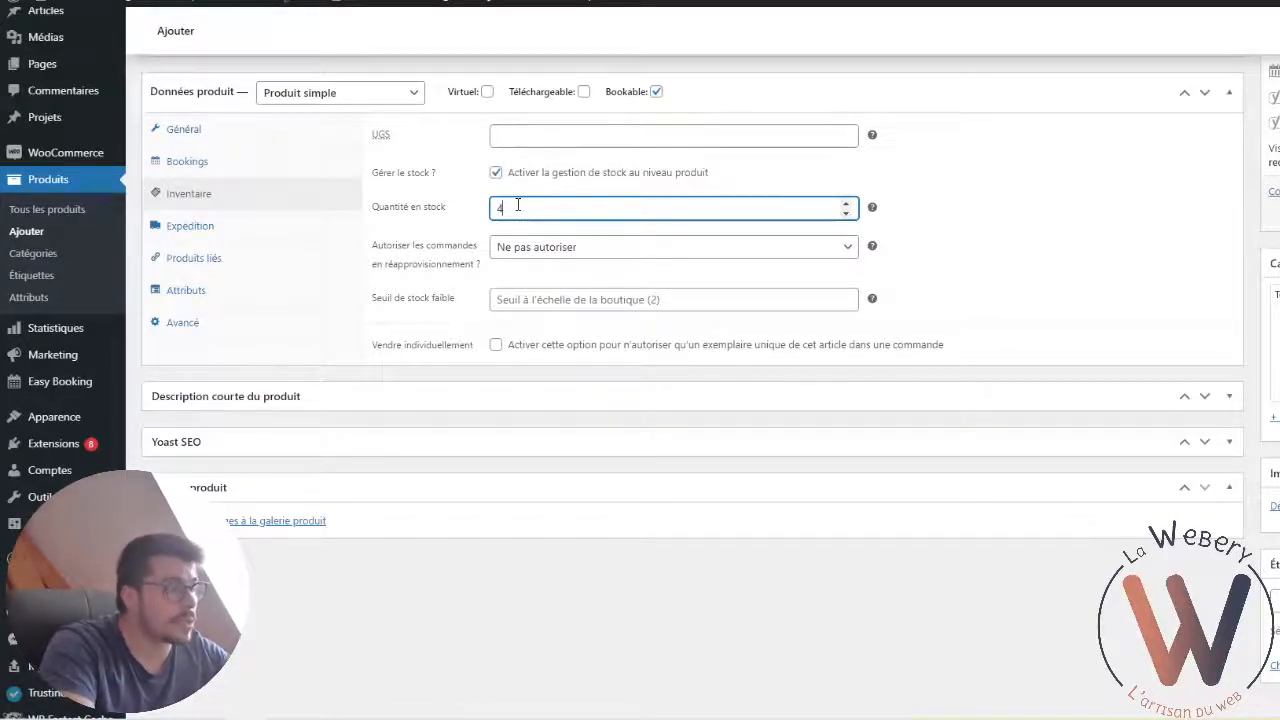
key("BackSpace")
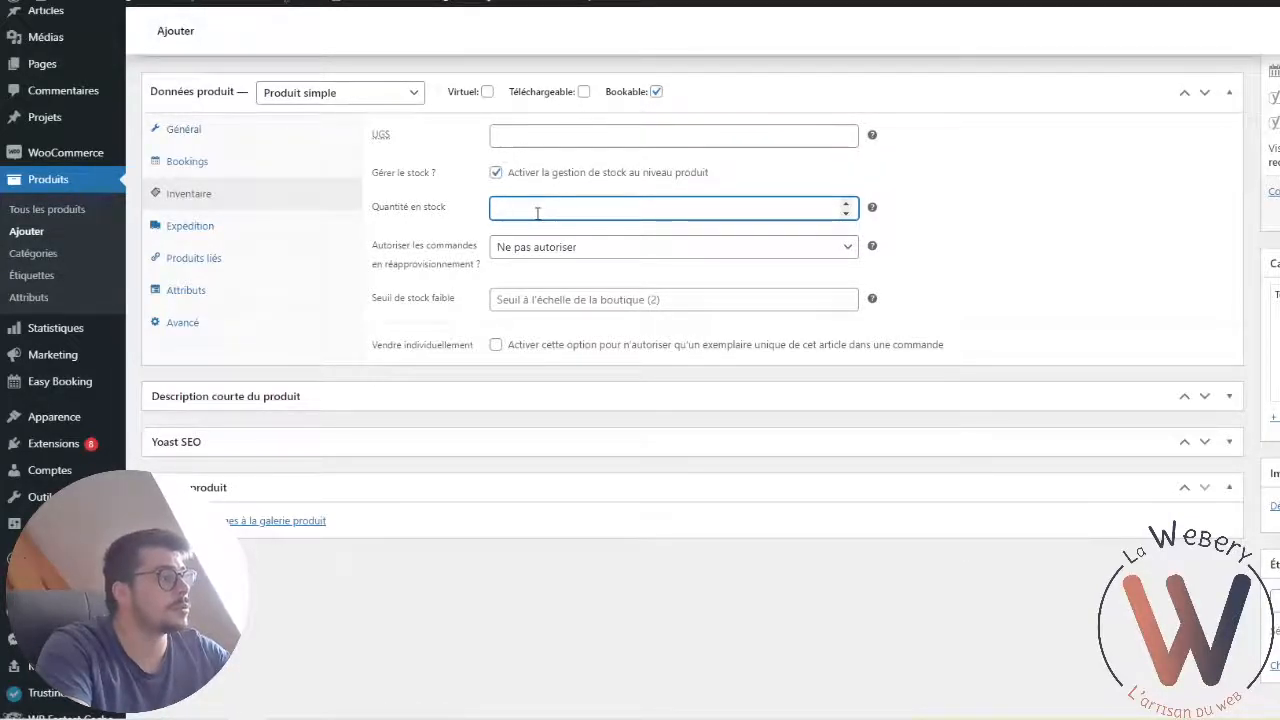
left_click(496, 174)
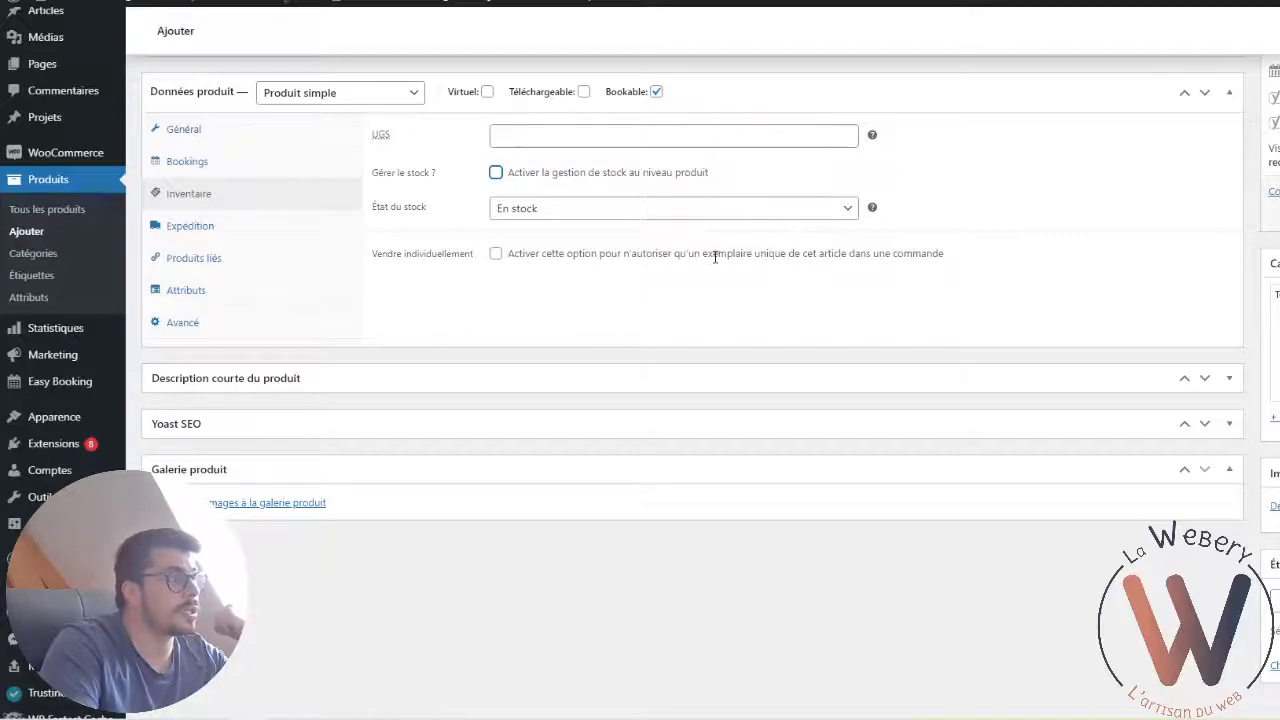
Review the option to sell the product individually, leave it disabled, and open the product's shipping settings
left_click(495, 254)
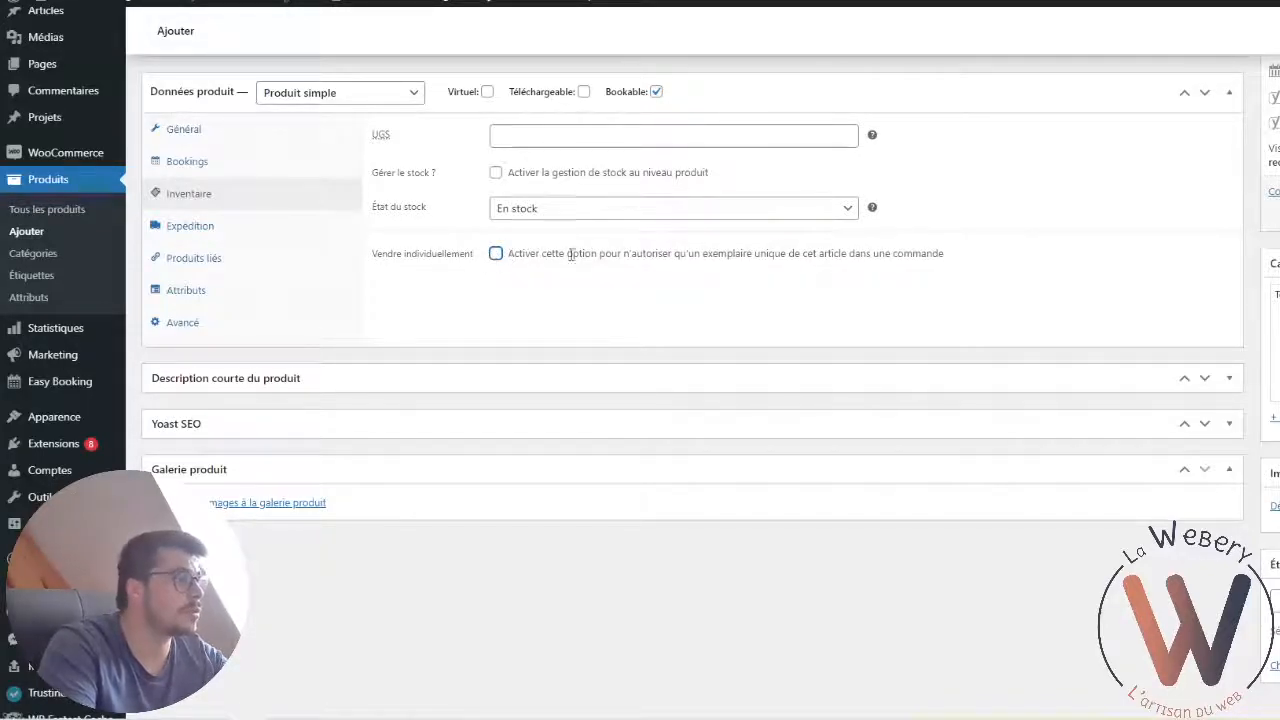
scroll(612, 256, "up", 2)
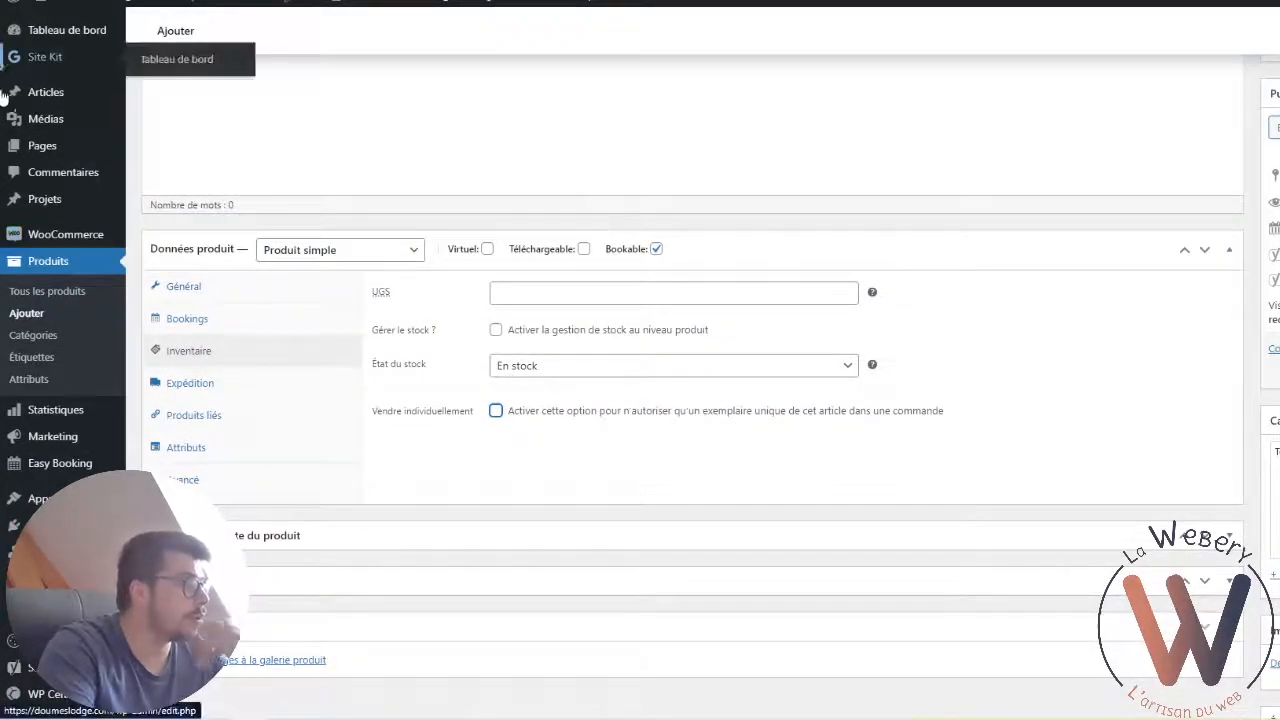
left_click(236, 386)
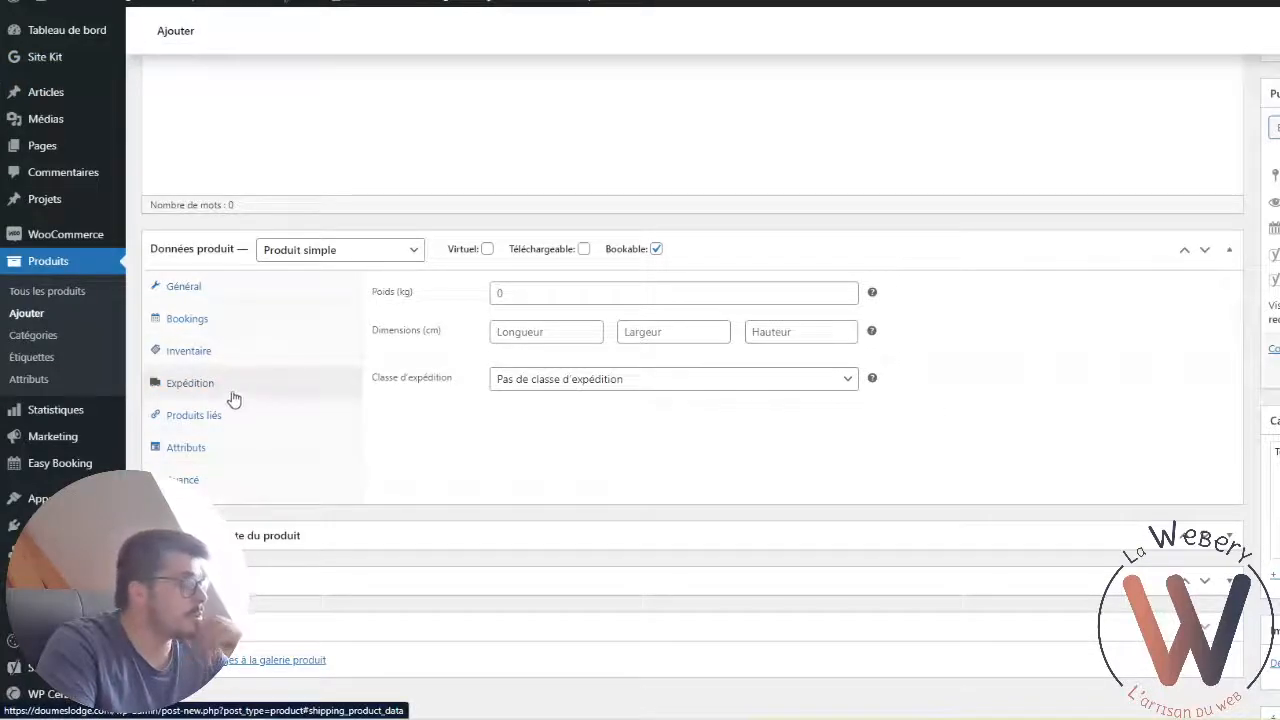
Review the product's linked products settings, covering the suggested products and cross-sells fields, without adding any product
left_click(231, 419)
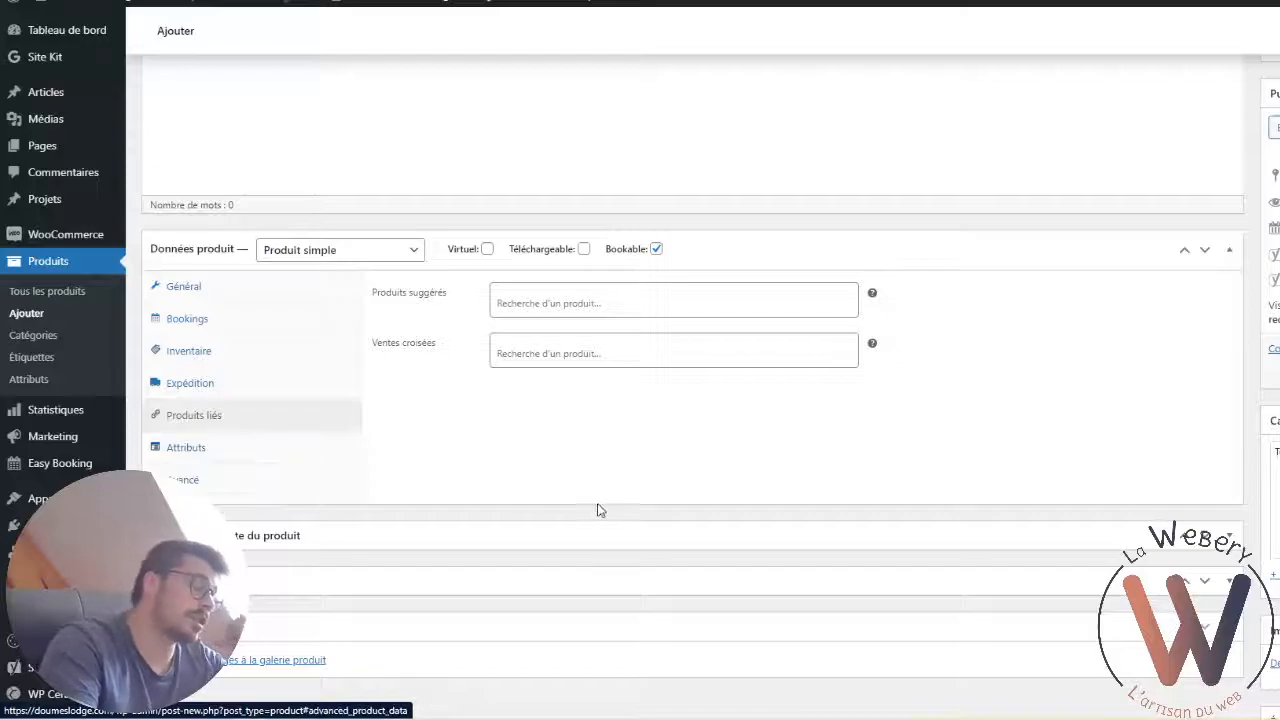
left_click(529, 304)
left_click(444, 346)
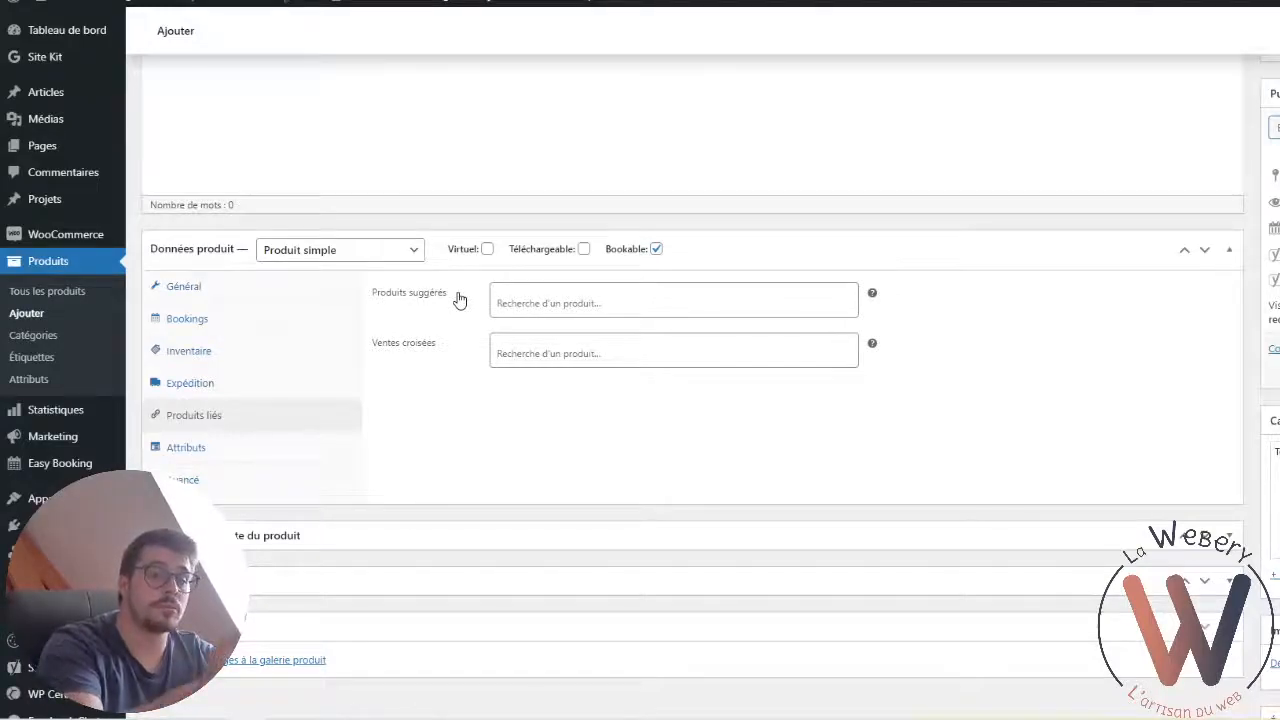
left_click(522, 351)
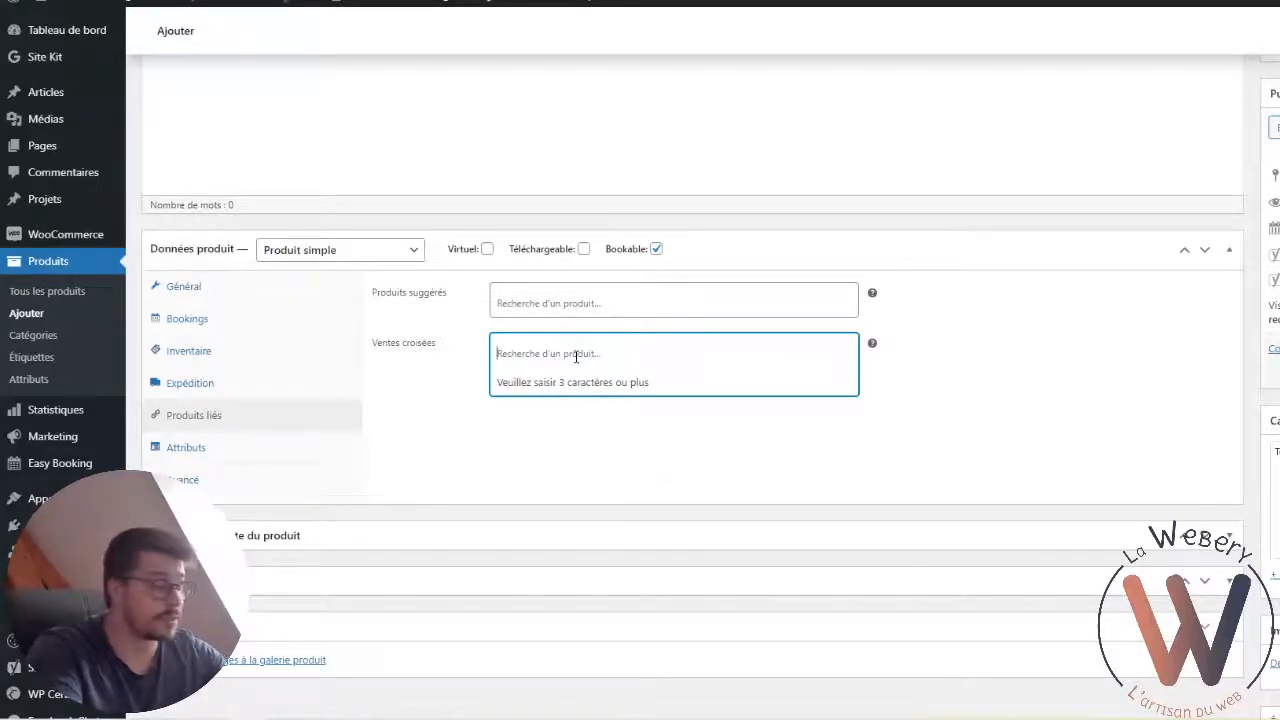
left_click(937, 477)
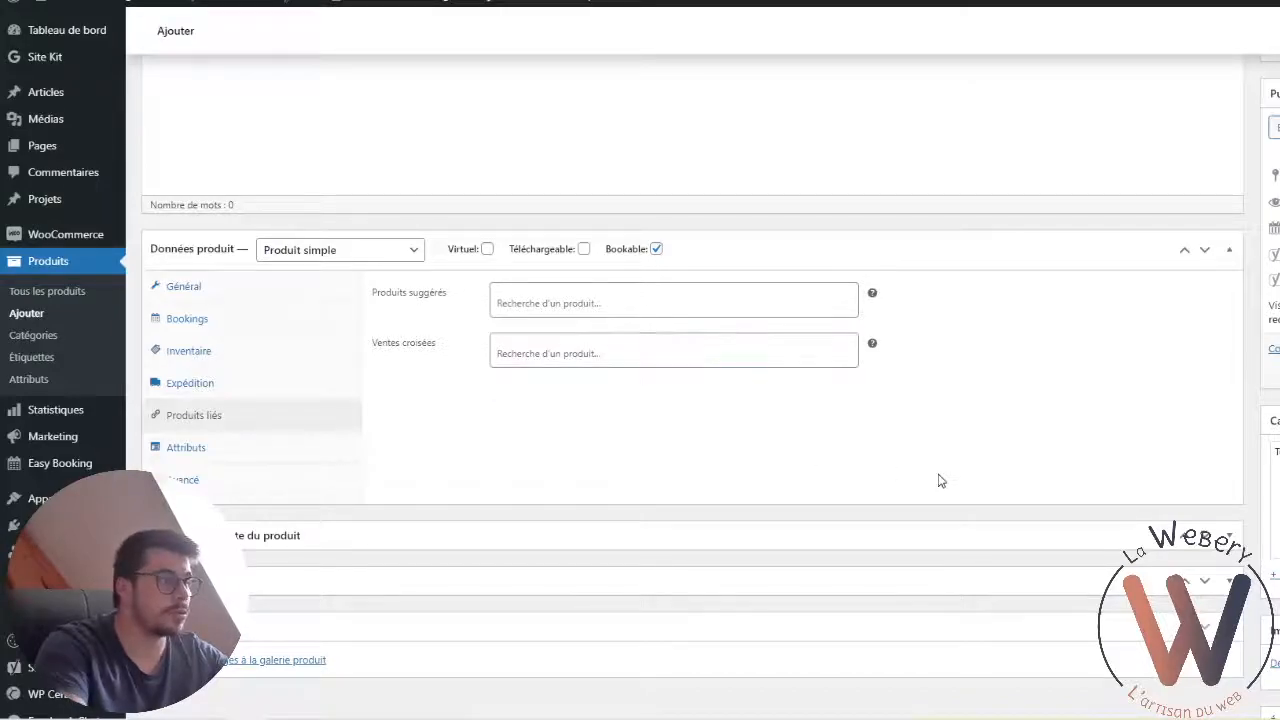
scroll(1003, 437, "down", 1)
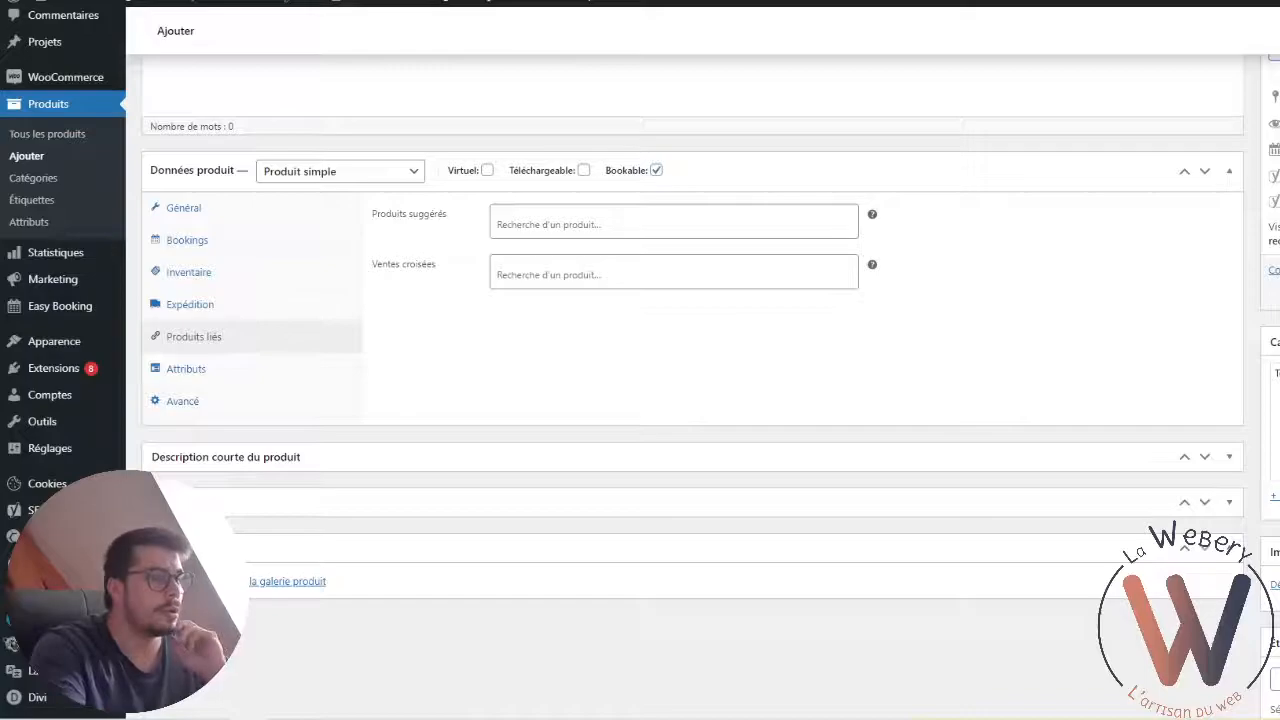
Switch the product description from the standard editor to the Divi builder
scroll(1240, 336, "up", 5)
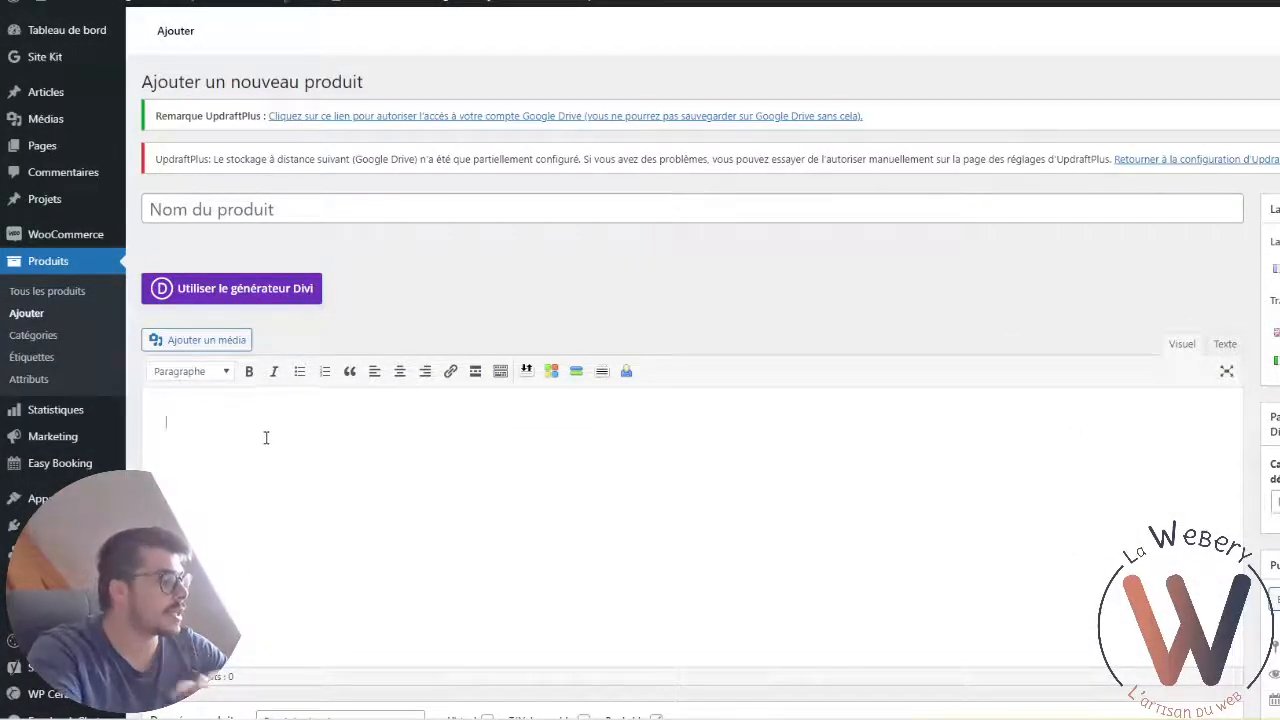
left_click(302, 287)
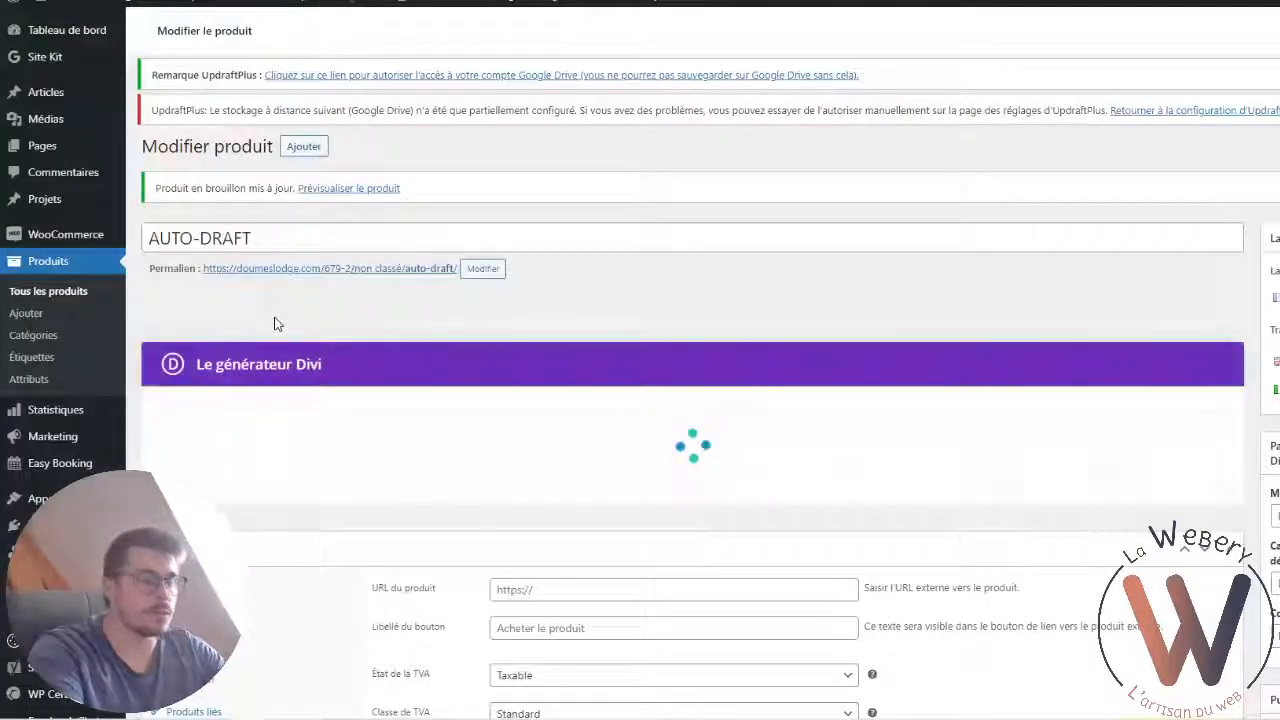
scroll(210, 374, "down", 5)
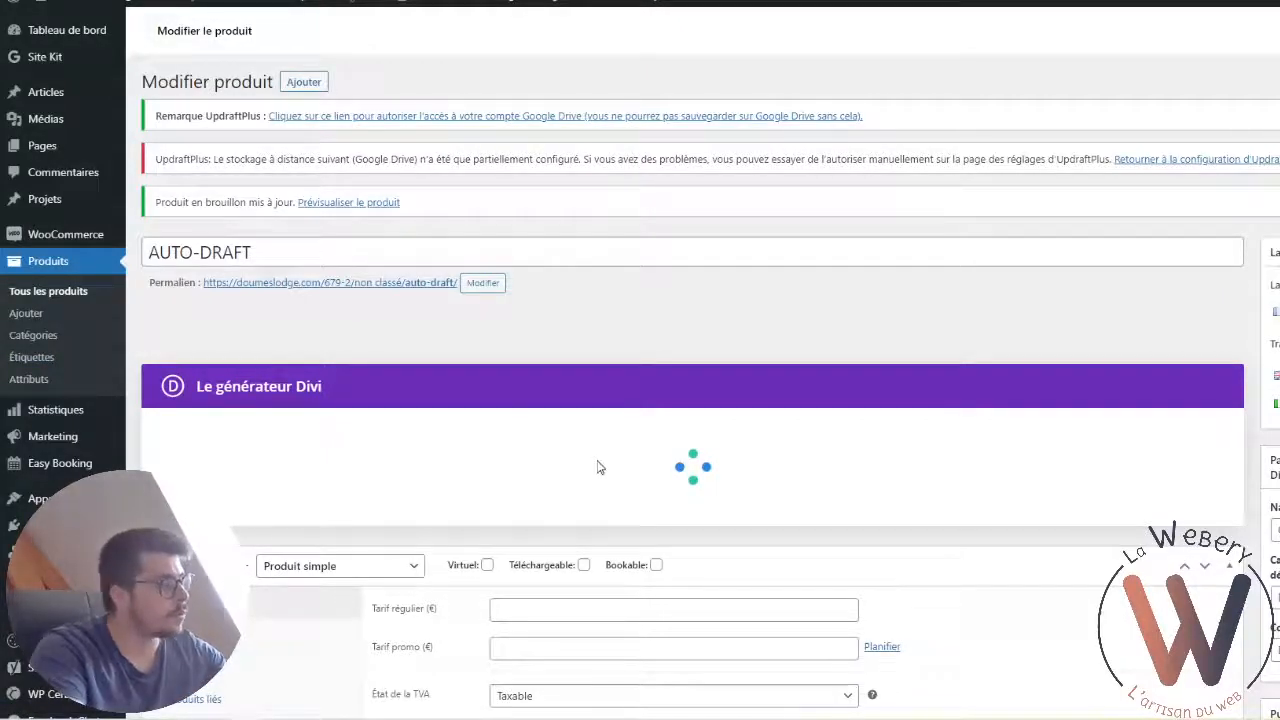
scroll(60, 465, "down", 4)
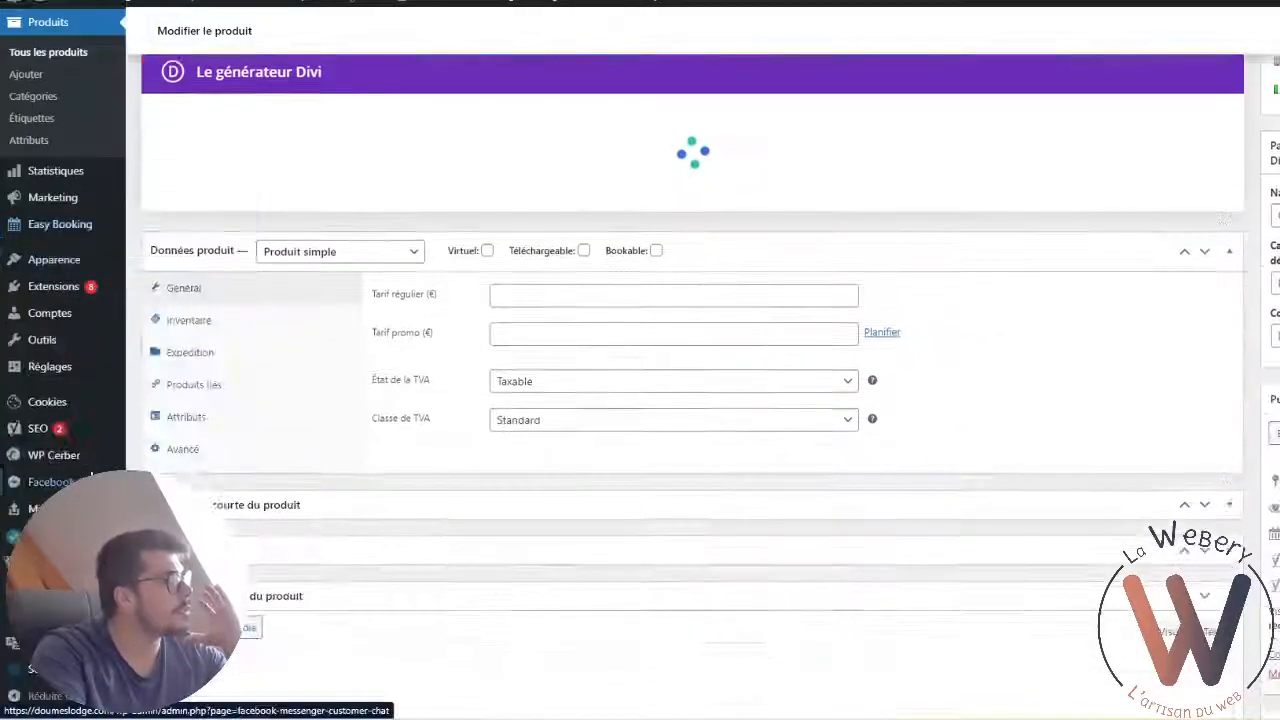
scroll(614, 430, "up", 3)
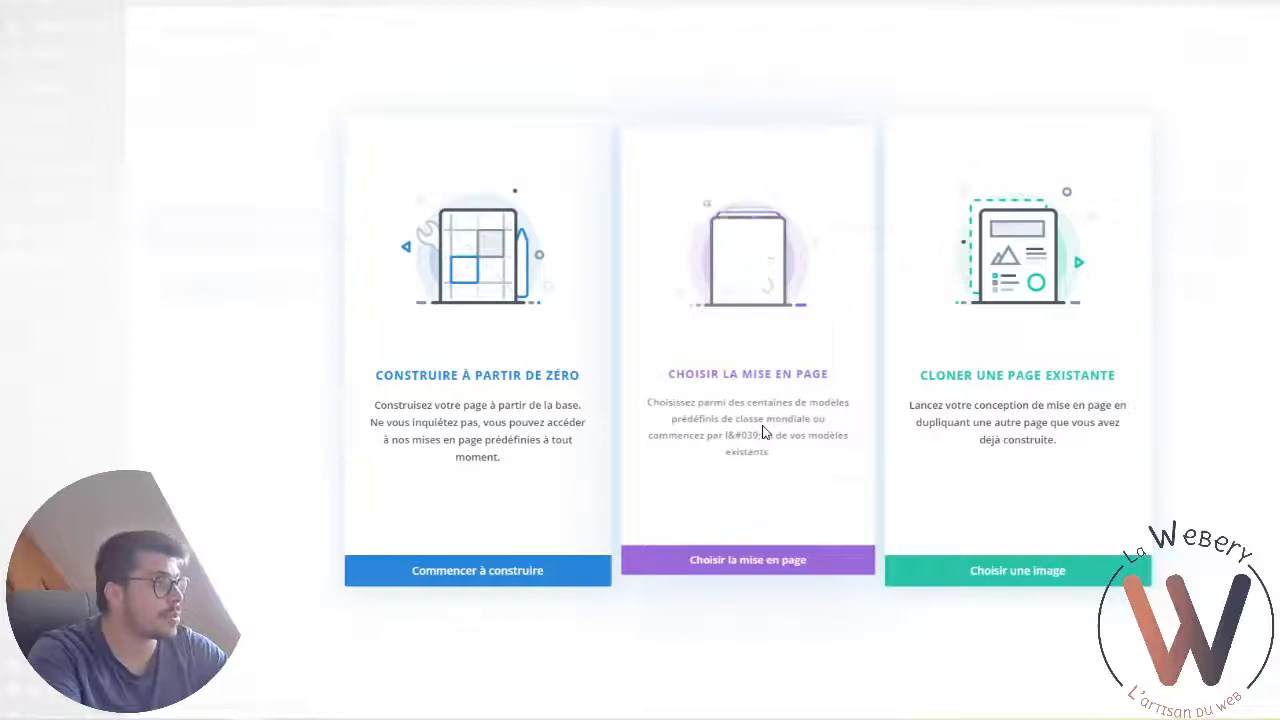
Choose to start from a layout, browse the existing pages, and load the saved layout "Modèle page chambre" into the product
left_click(755, 543)
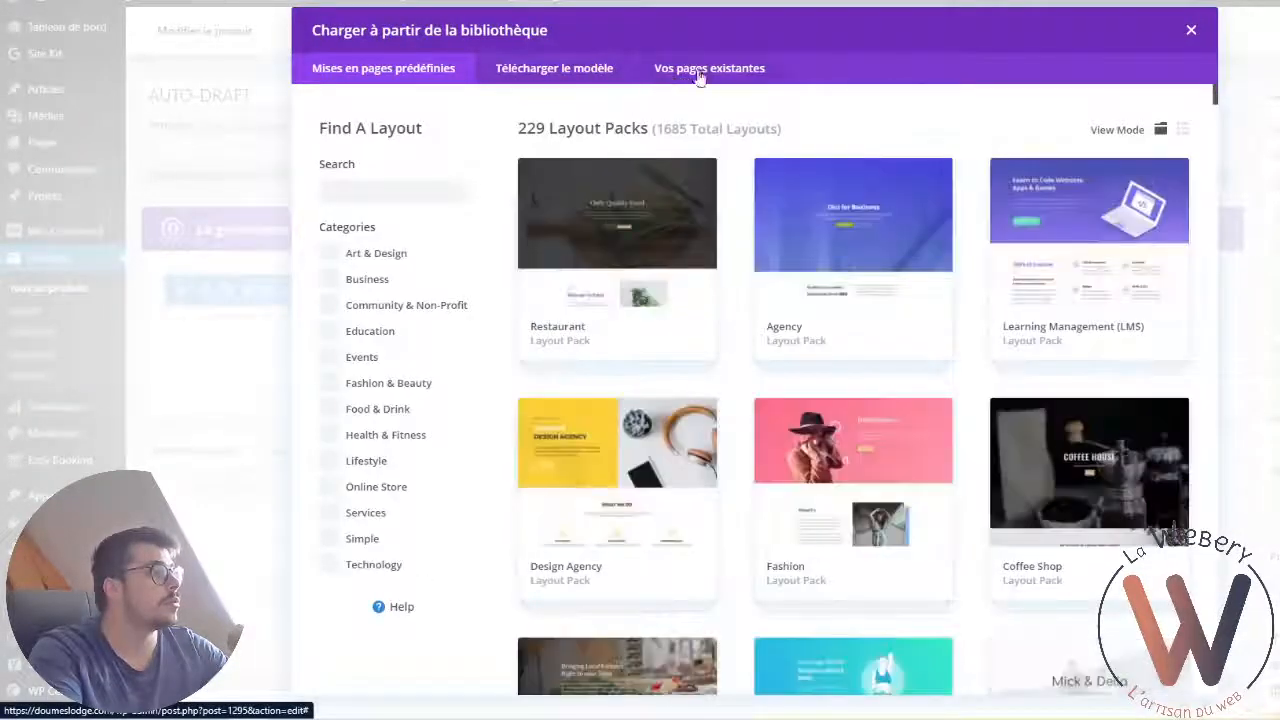
left_click(695, 72)
scroll(690, 262, "down", 1)
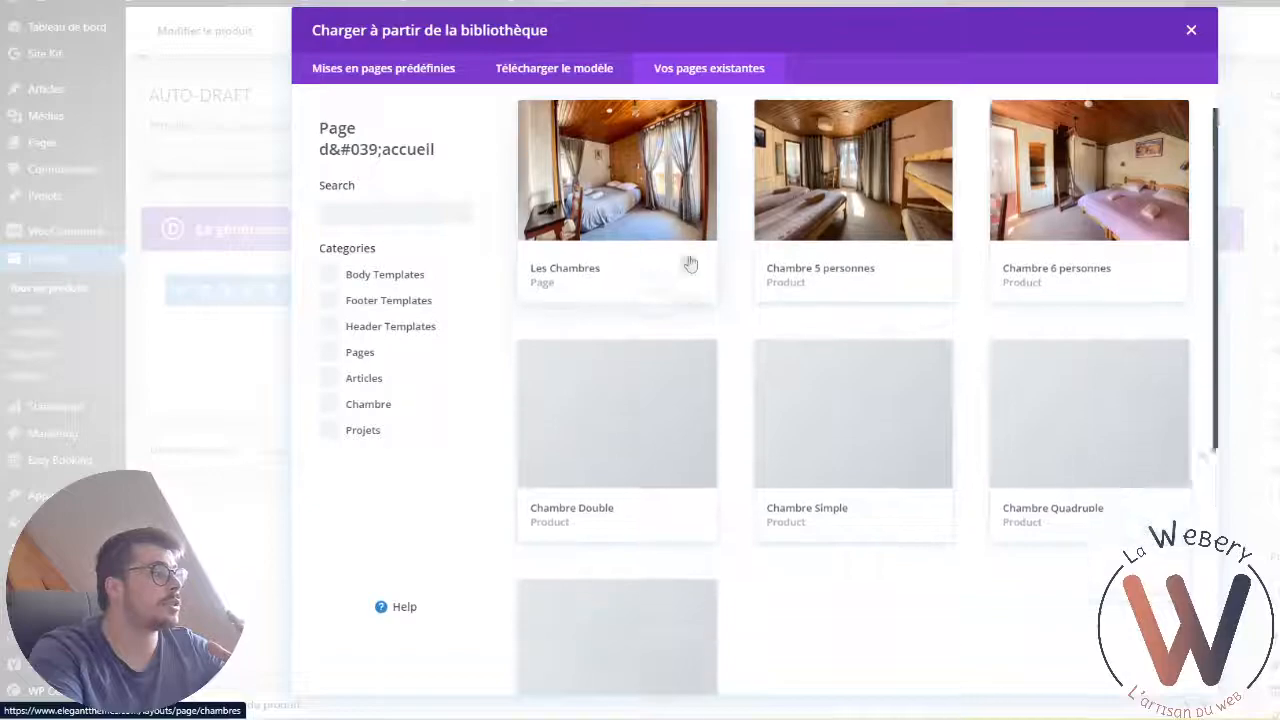
scroll(769, 503, "down", 2)
scroll(780, 517, "up", 3)
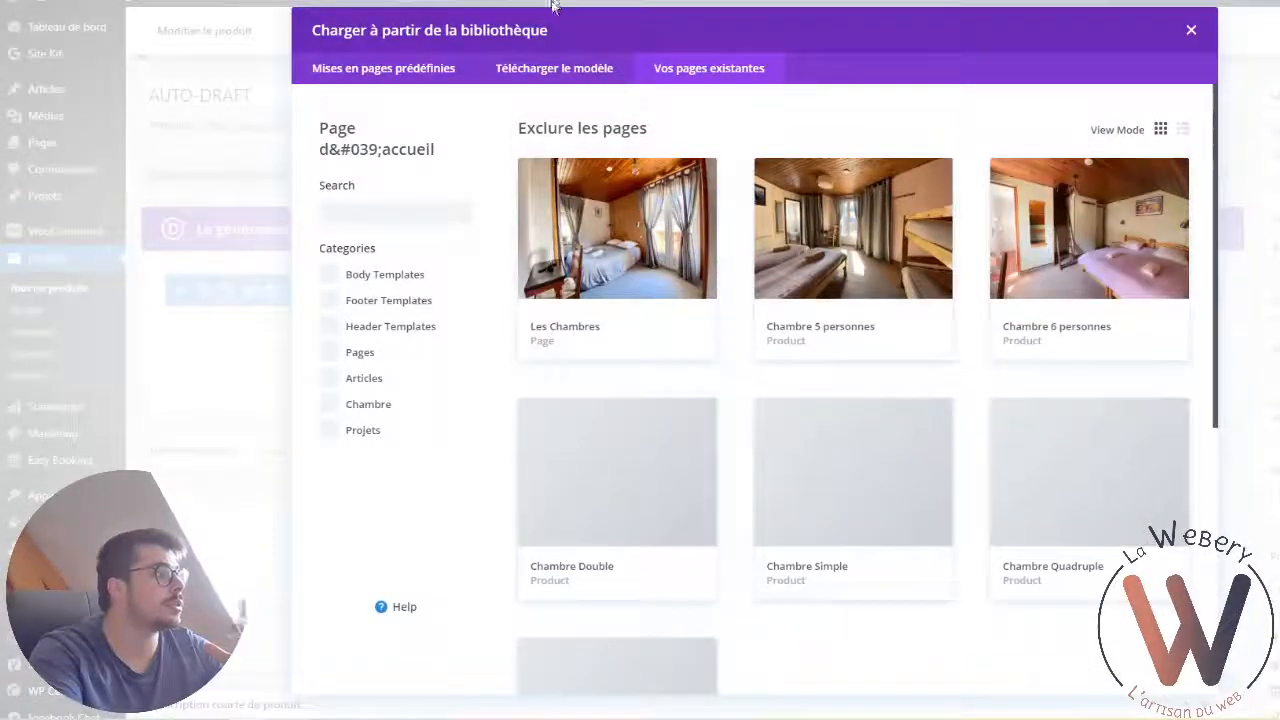
left_click(543, 78)
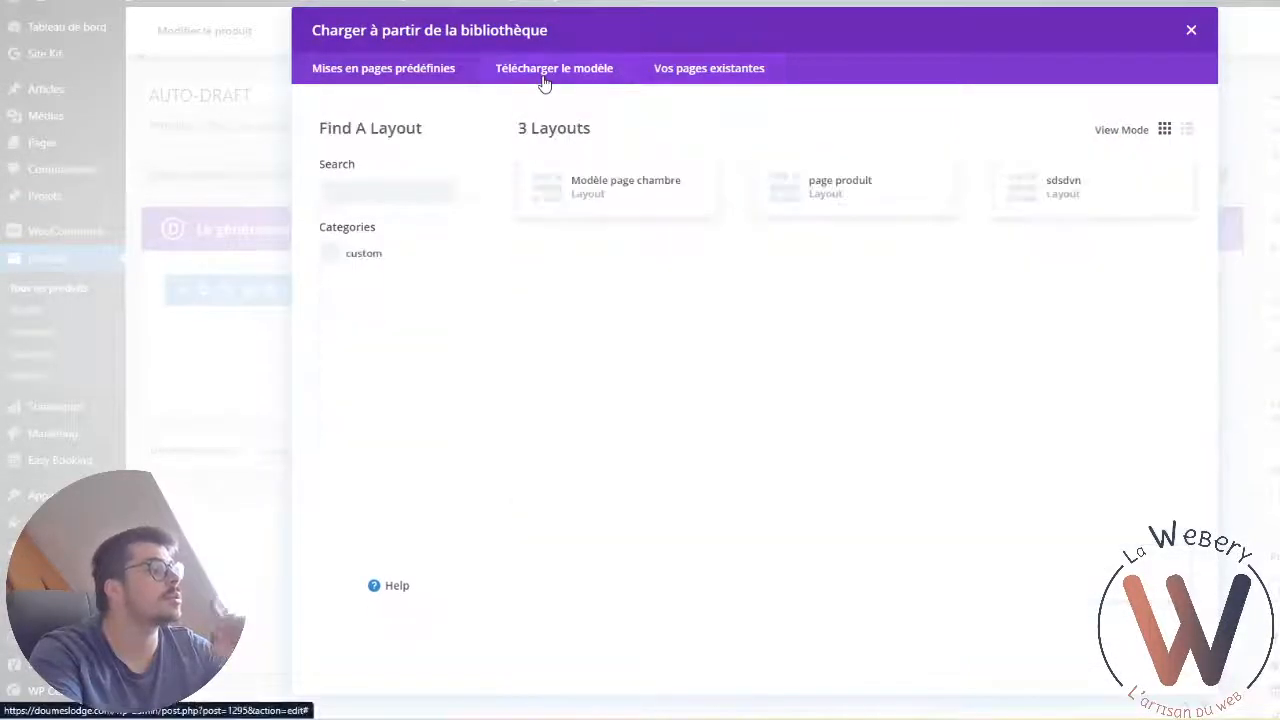
left_click(653, 207)
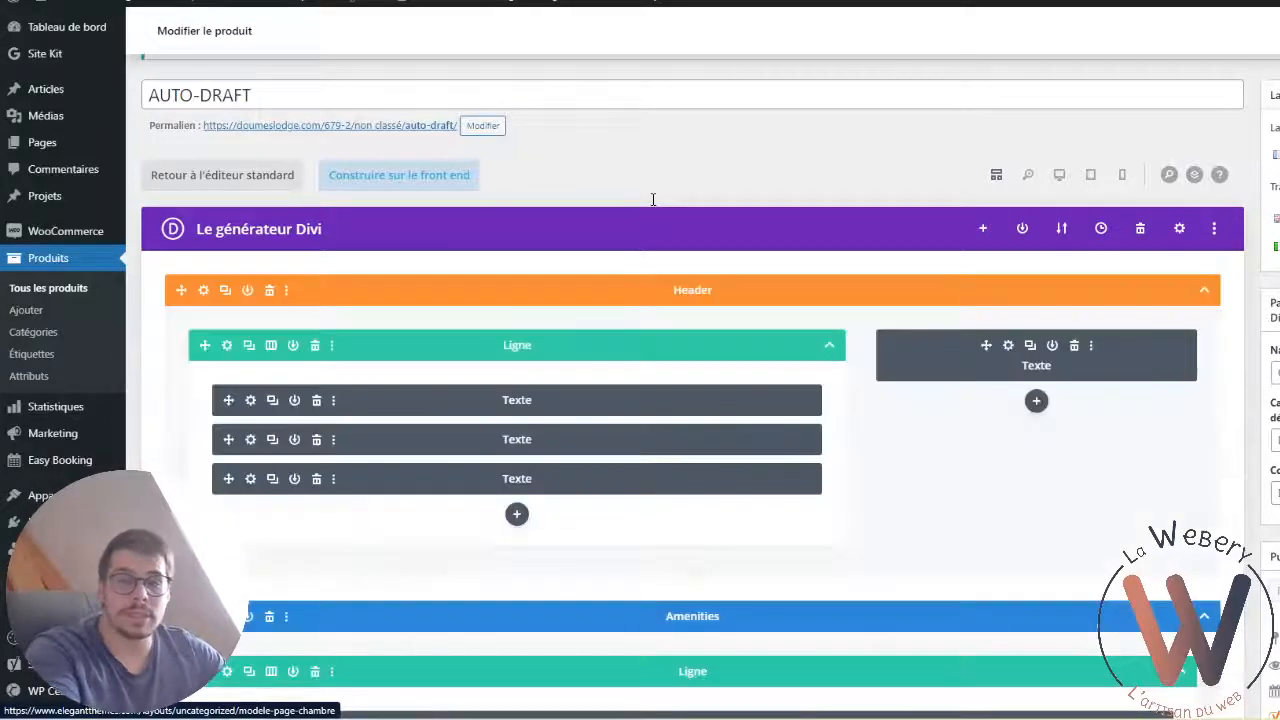
Examine the structure of the loaded room layout from the Header section down to the Footer
scroll(977, 324, "down", 2)
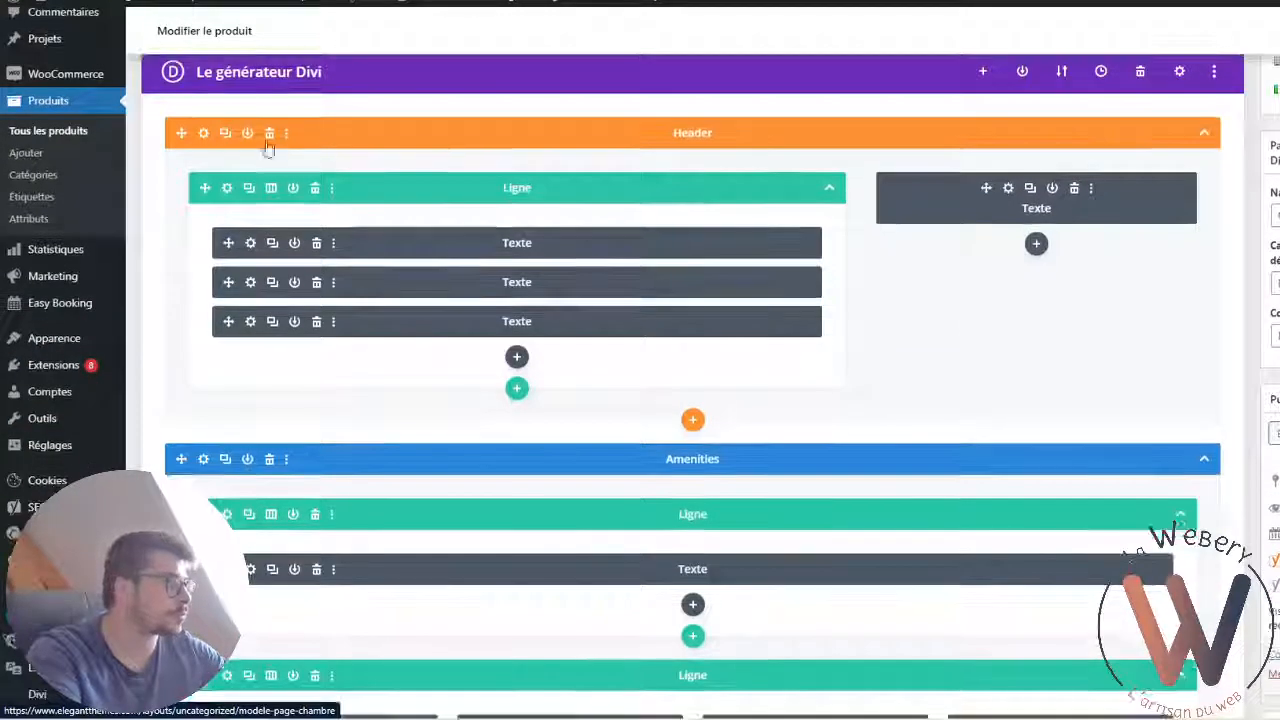
scroll(646, 503, "down", 6)
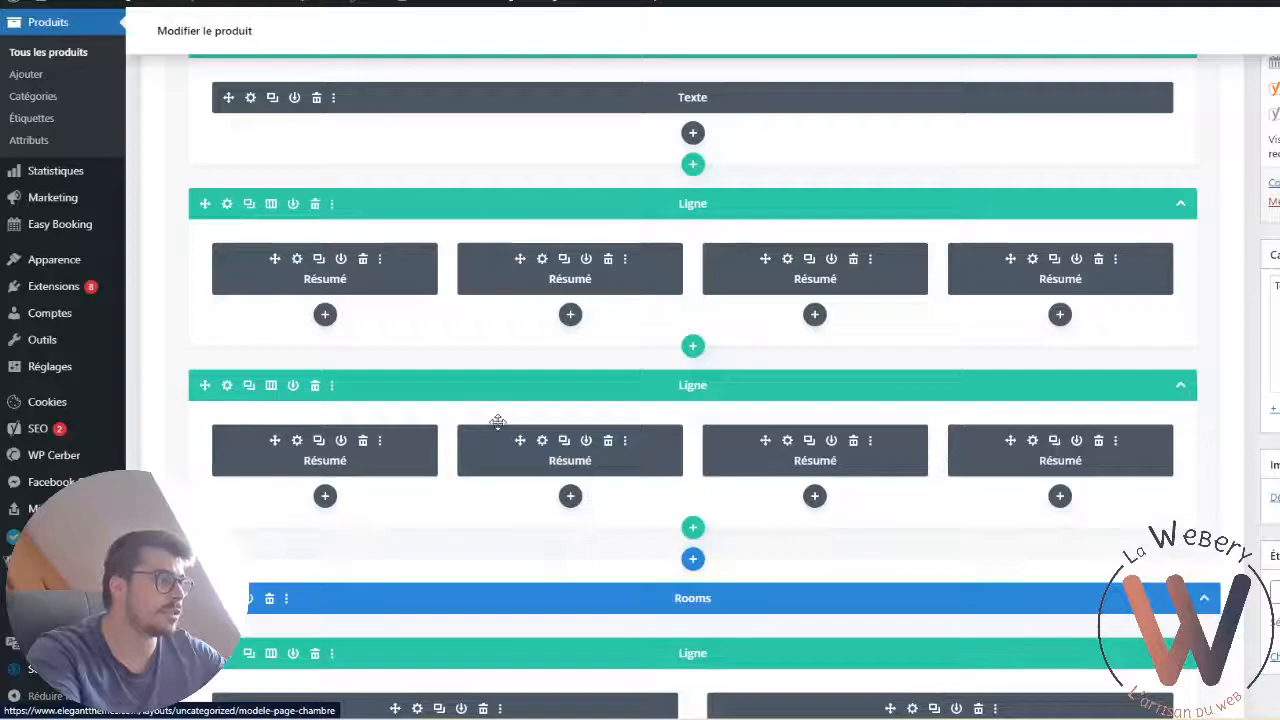
scroll(686, 446, "down", 3)
scroll(723, 443, "down", 10)
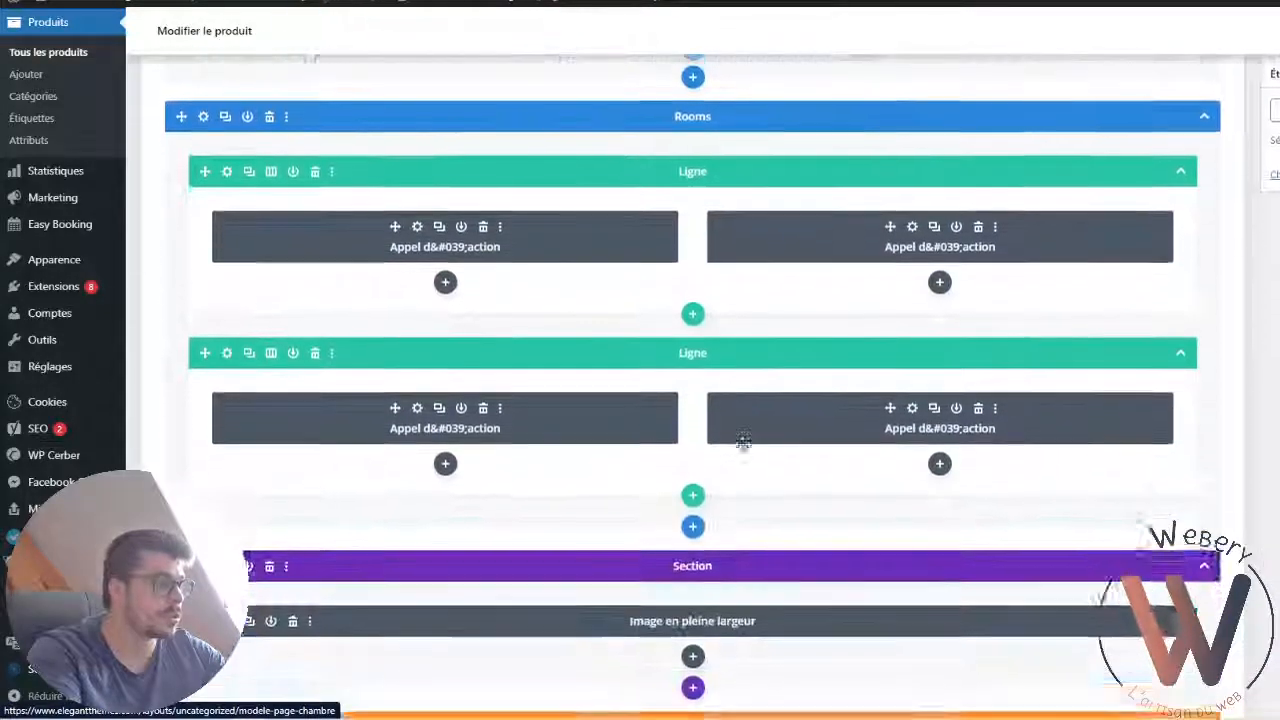
scroll(839, 461, "down", 1)
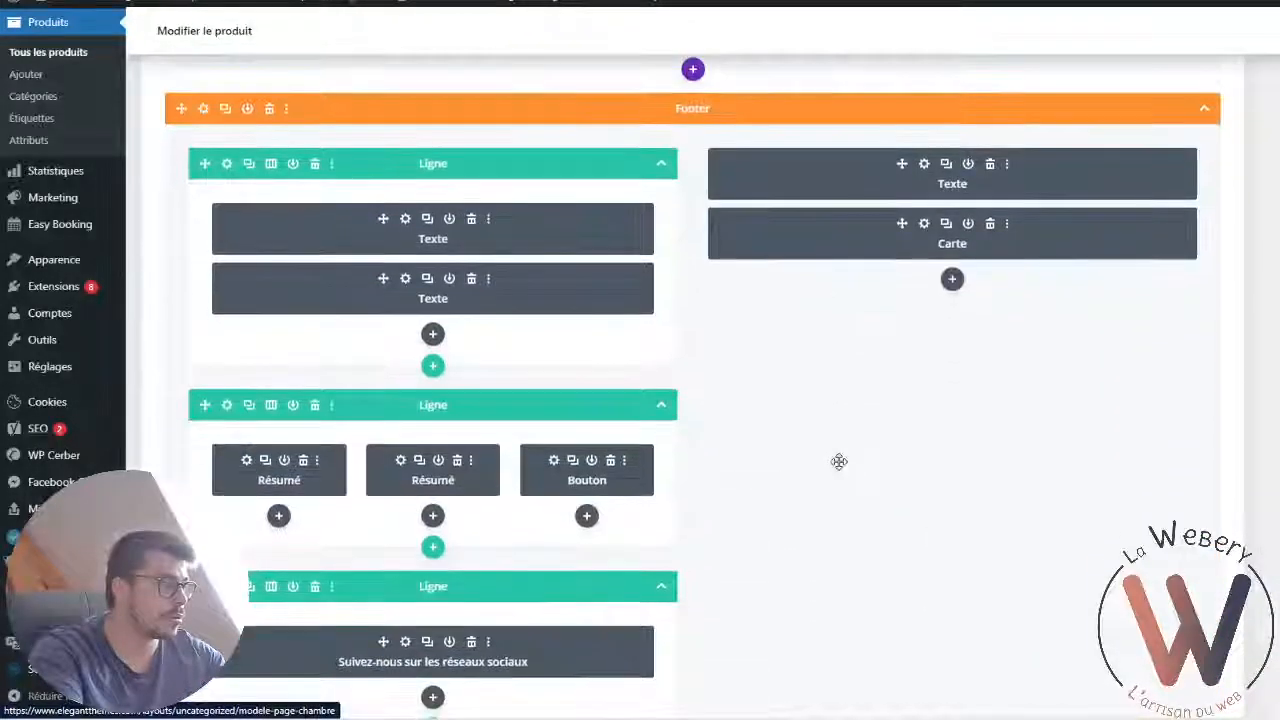
scroll(839, 461, "up", 20)
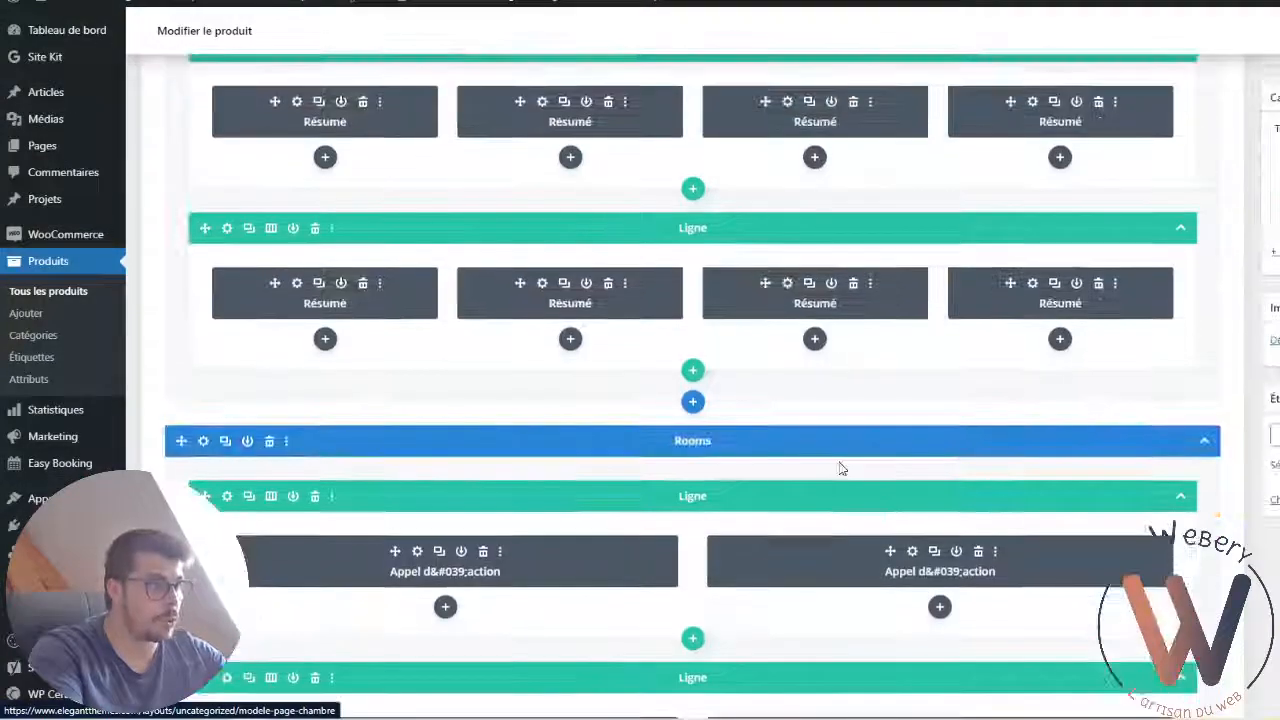
scroll(882, 390, "up", 3)
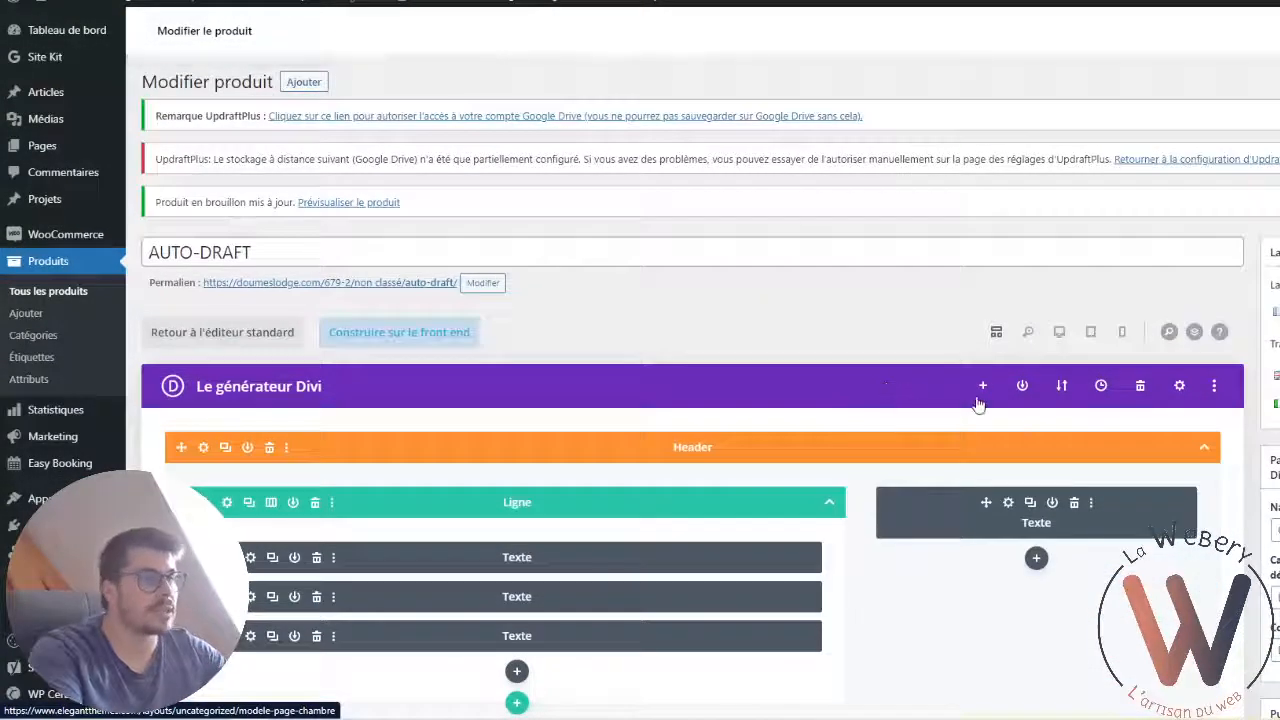
Look over the Amenities and Rooms sections and the product data, long description and gallery areas below the builder
scroll(1006, 414, "down", 3)
scroll(1009, 410, "down", 3)
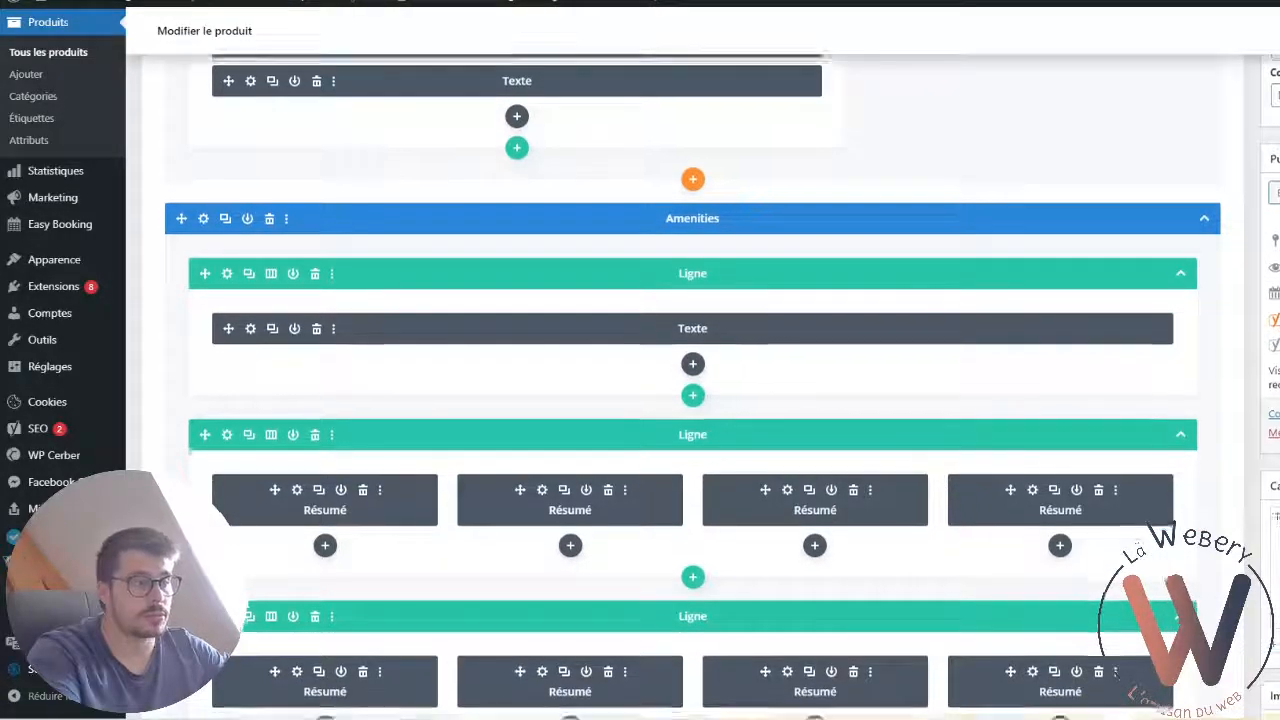
scroll(692, 400, "down", 2)
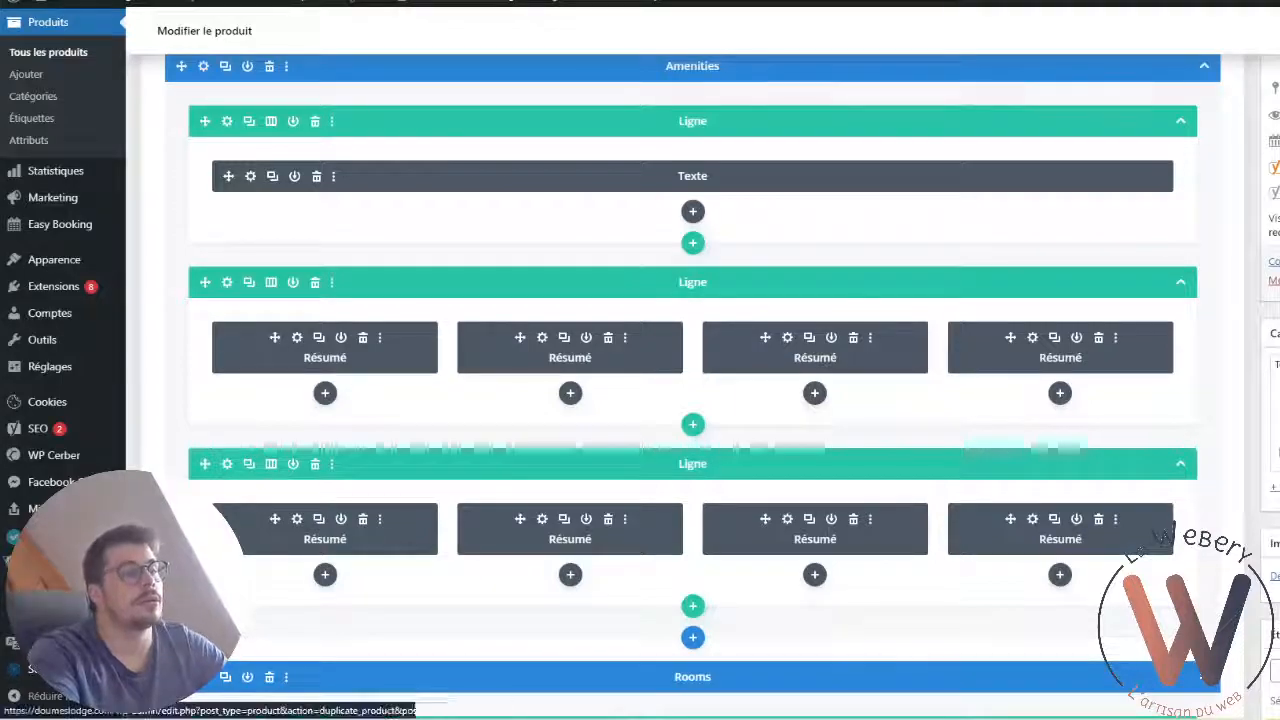
scroll(692, 400, "down", 1)
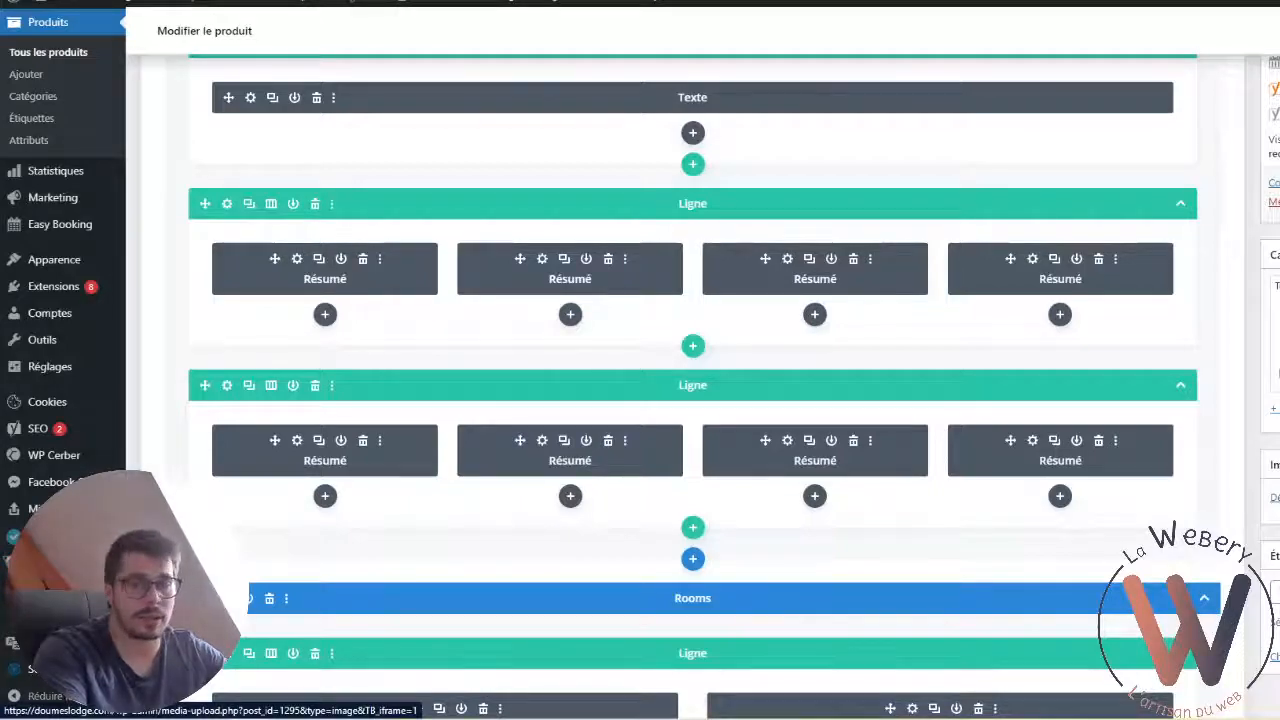
scroll(692, 400, "down", 3)
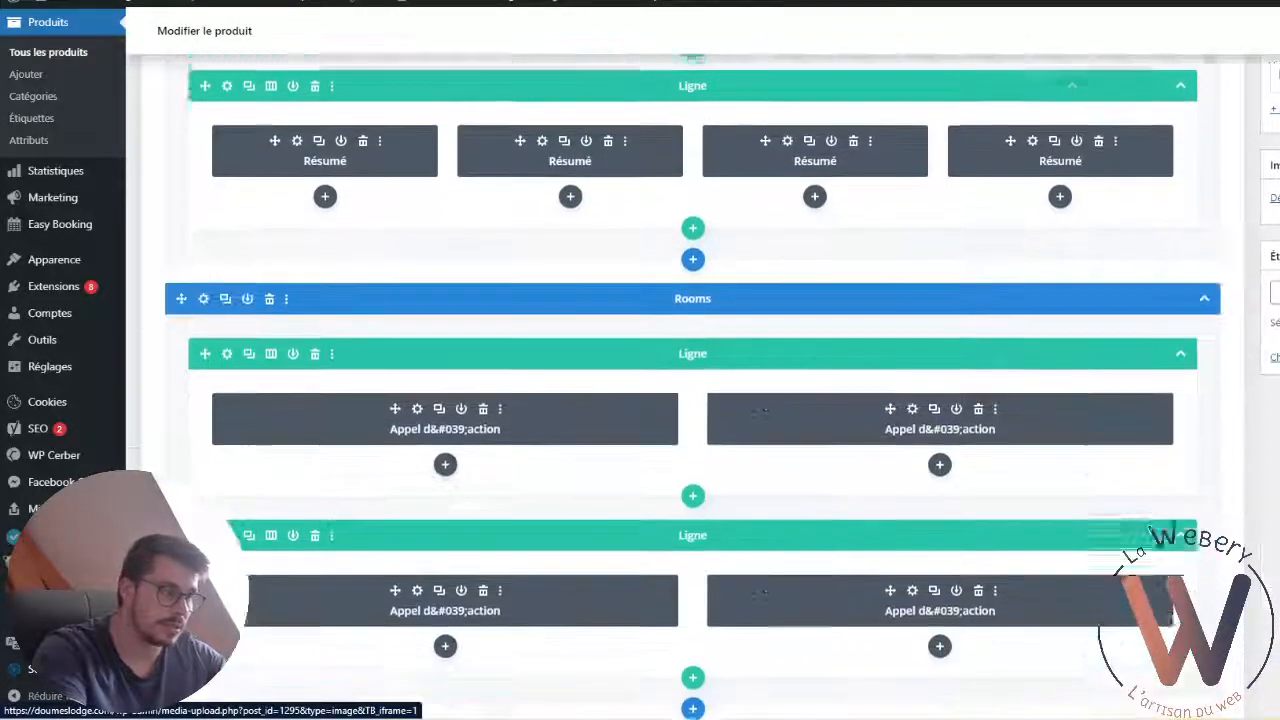
scroll(692, 400, "down", 15)
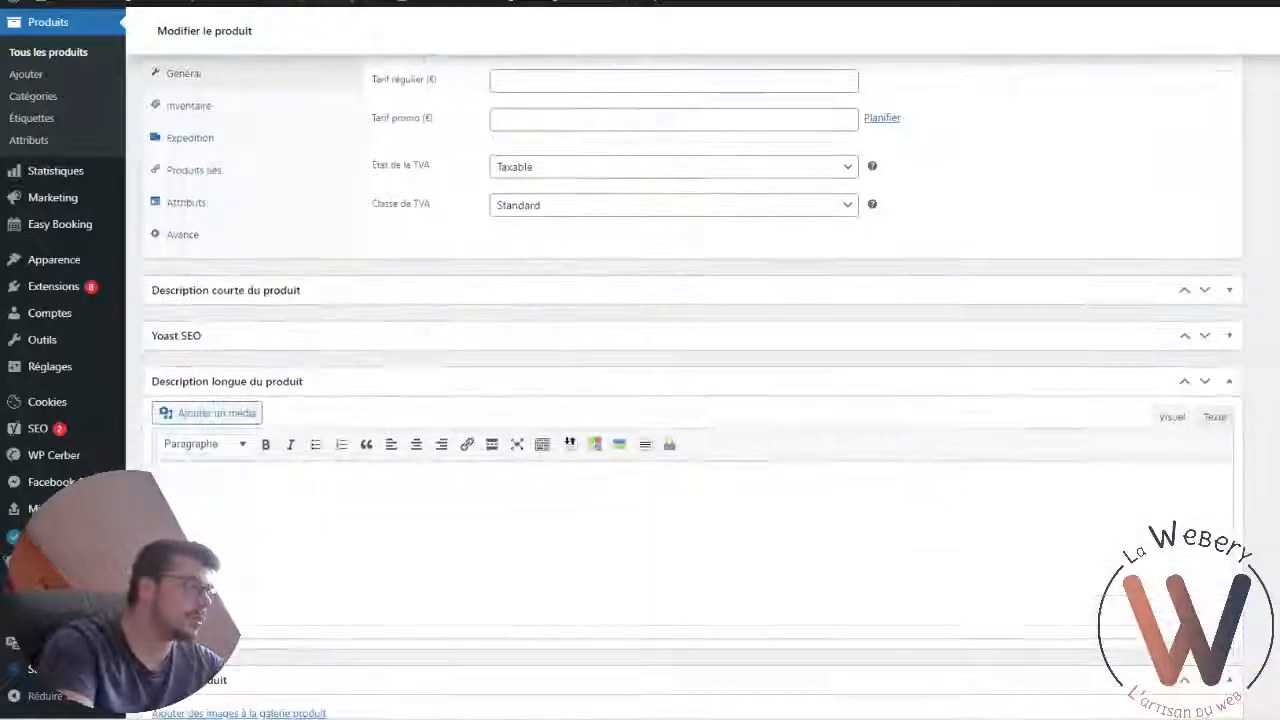
scroll(1212, 408, "down", 1)
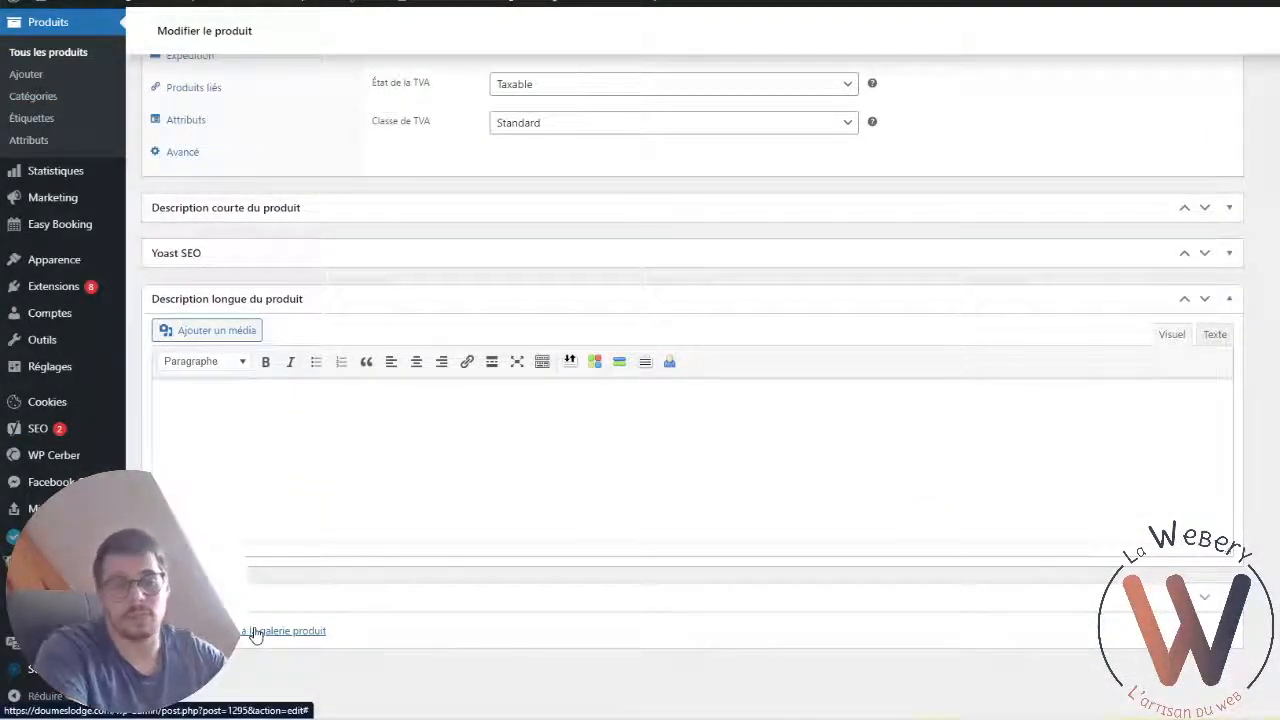
scroll(255, 635, "up", 8)
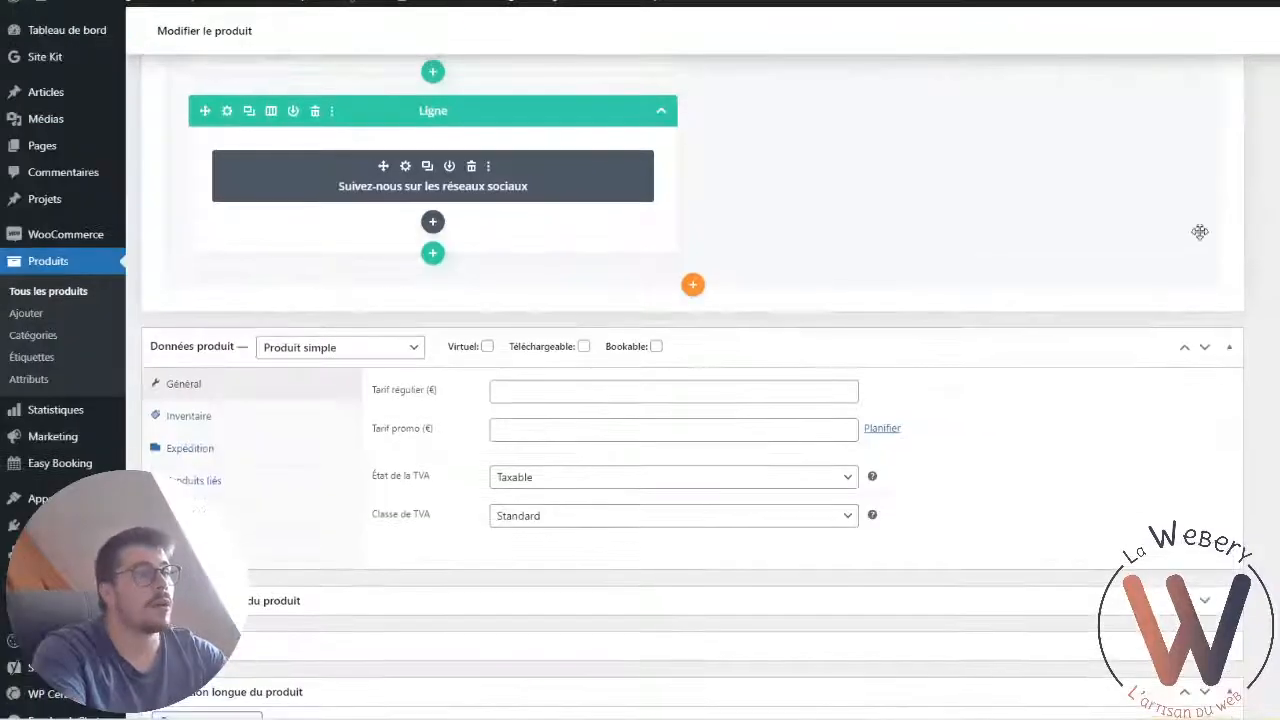